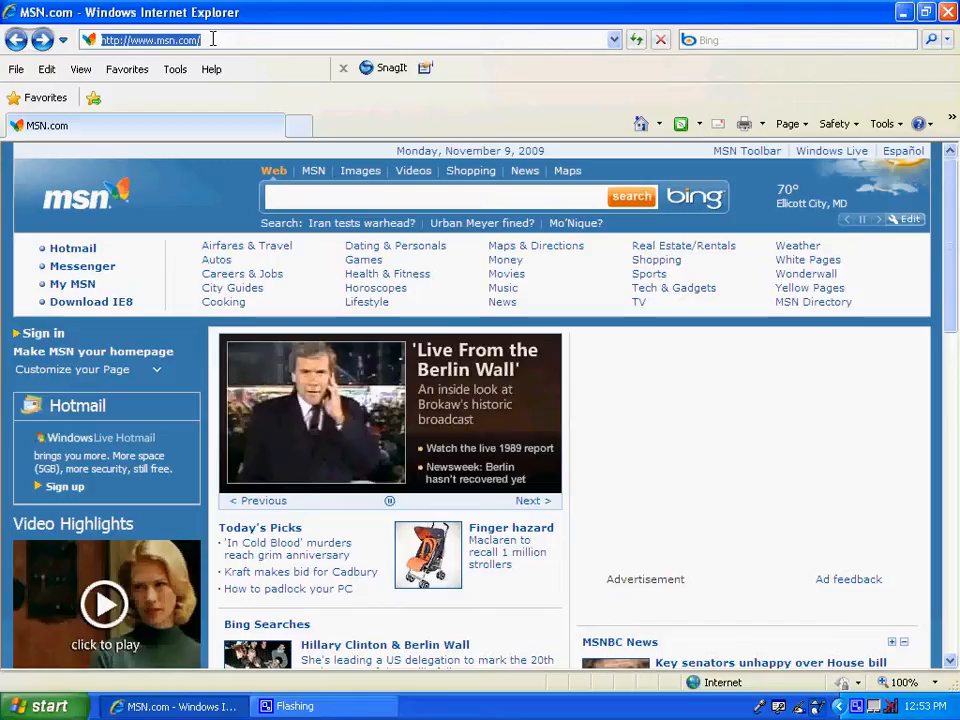
{"action": "type", "text": "www.wordle.net"}
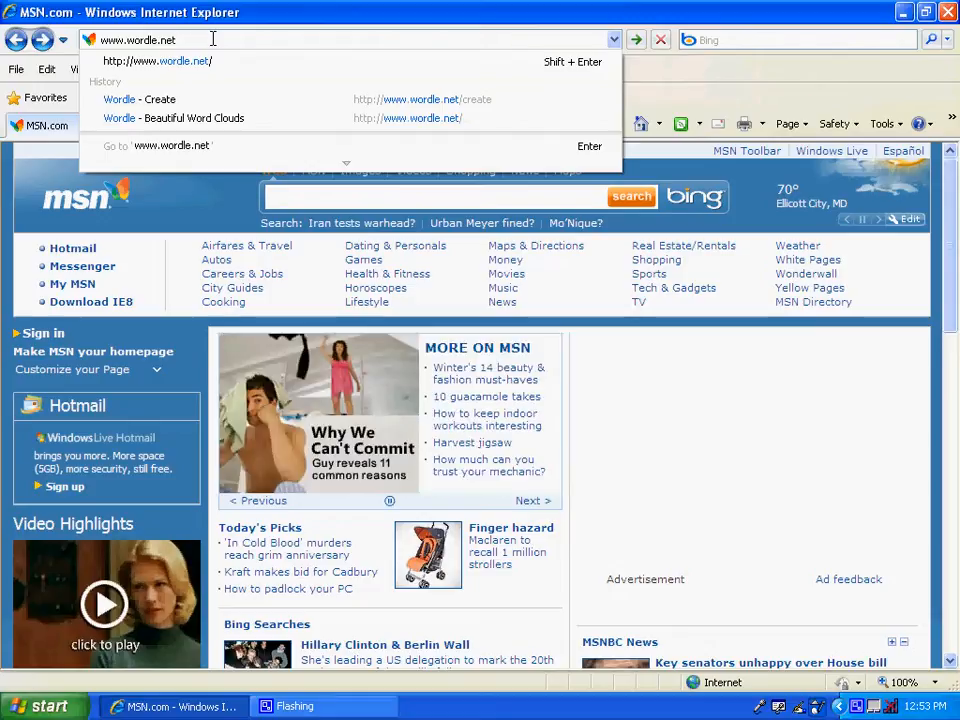
{"action": "key", "text": "Return"}
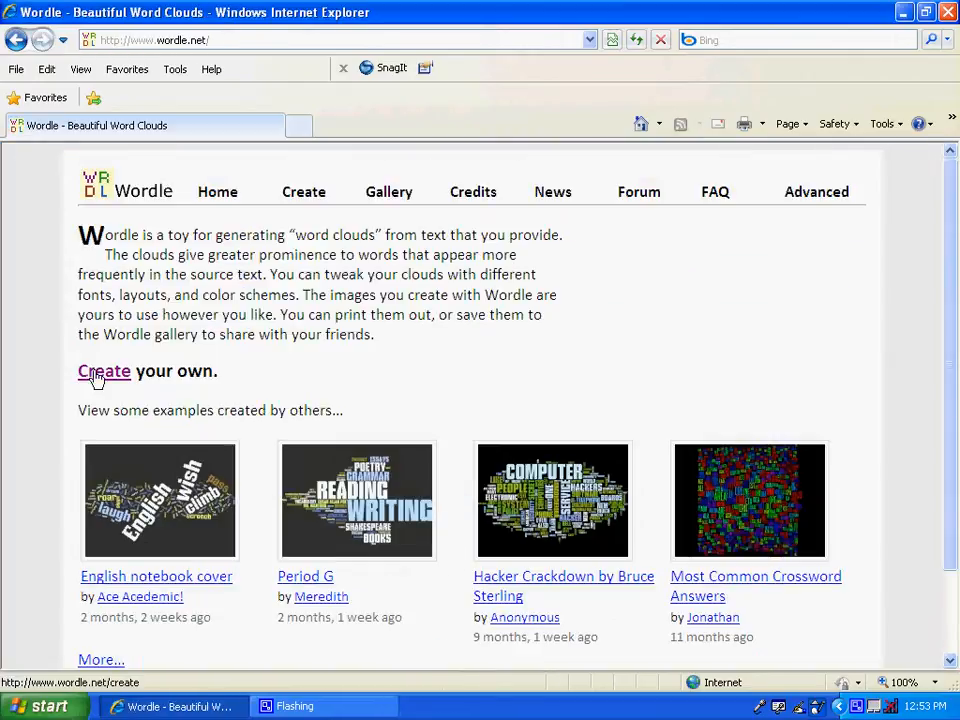
{"action": "left_click", "coordinate": [96, 376]}
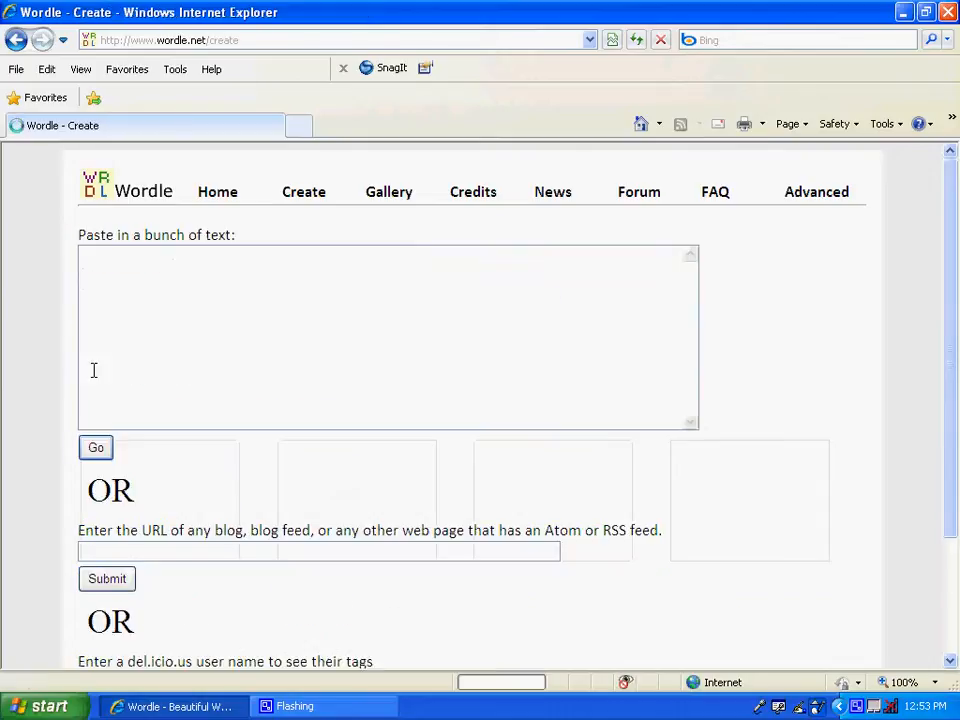
Paste the copied El-Salvador essay as the source text of the word cloud
{"action": "left_click", "coordinate": [111, 340]}
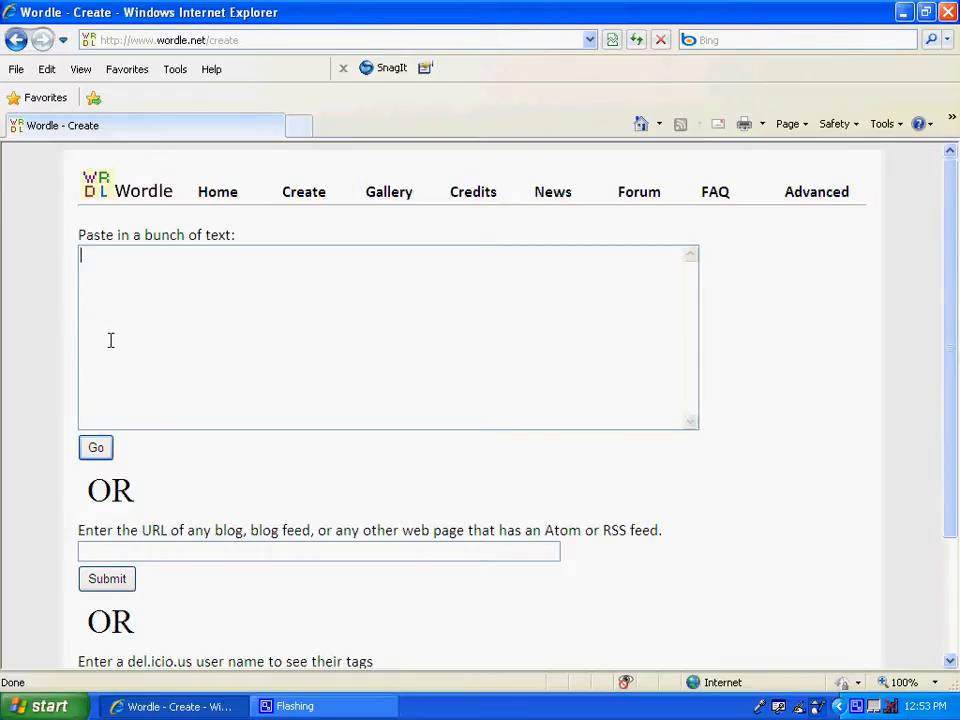
{"action": "key", "text": "ctrl+v"}
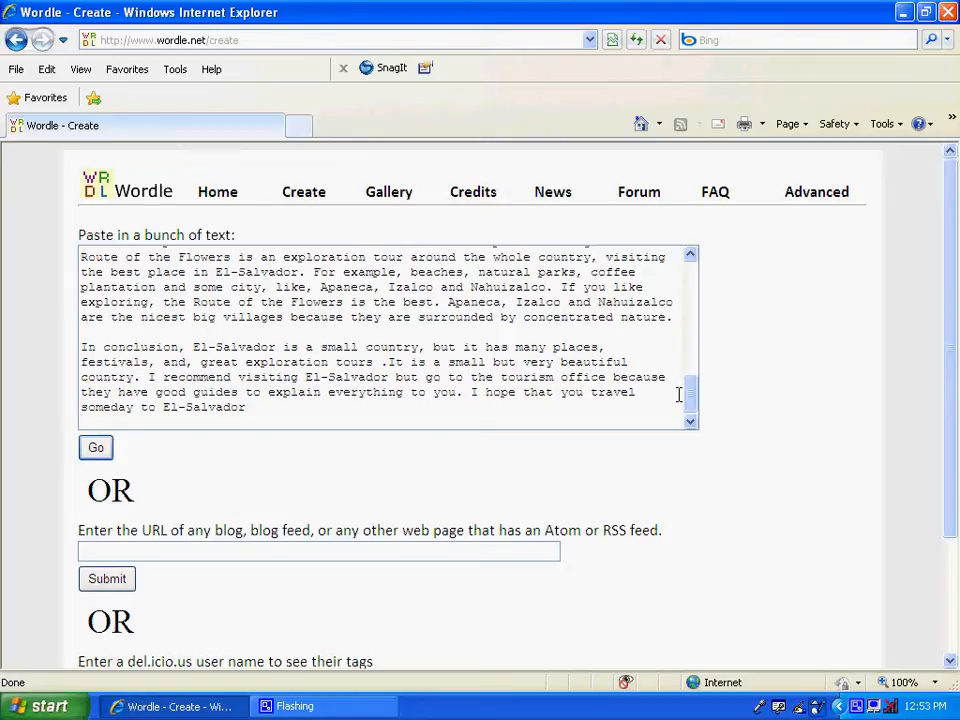
{"action": "left_click_drag", "start_coordinate": [692, 398], "coordinate": [679, 223]}
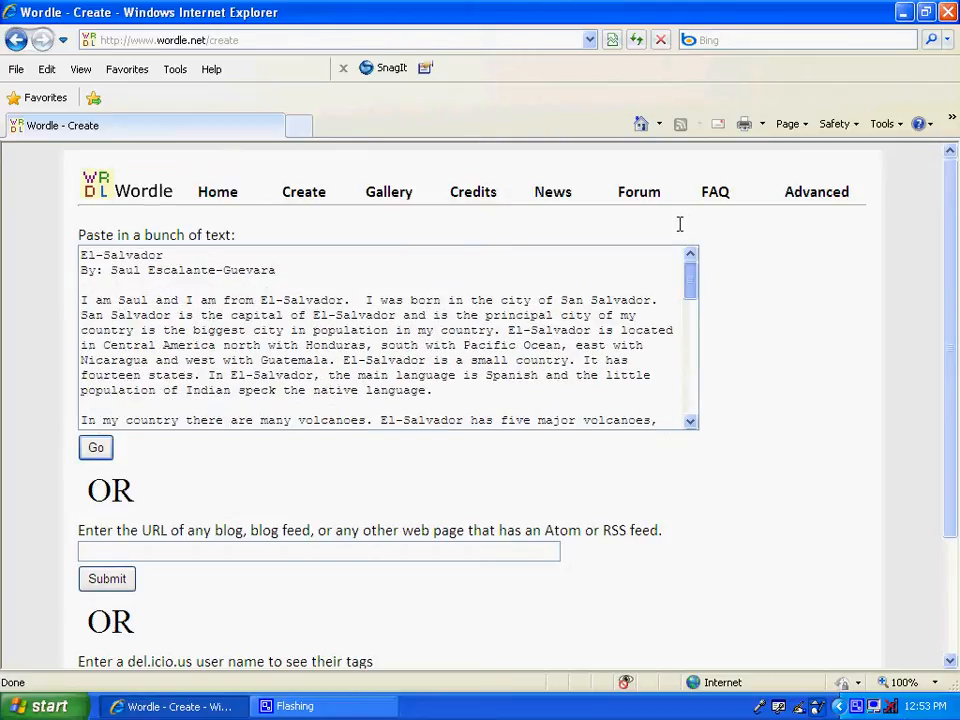
Copy the title El-Salvador and add ten more copies of it after the title, separated by spaces
{"action": "left_click", "coordinate": [212, 261]}
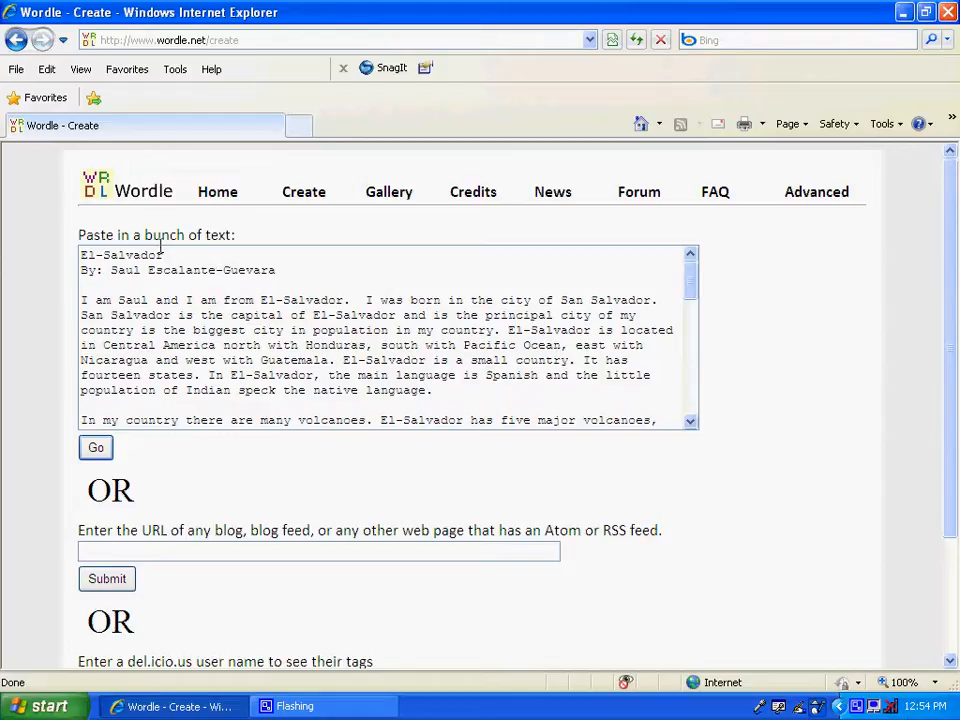
{"action": "left_click_drag", "start_coordinate": [168, 252], "coordinate": [56, 251]}
{"action": "key", "text": "ctrl+c"}
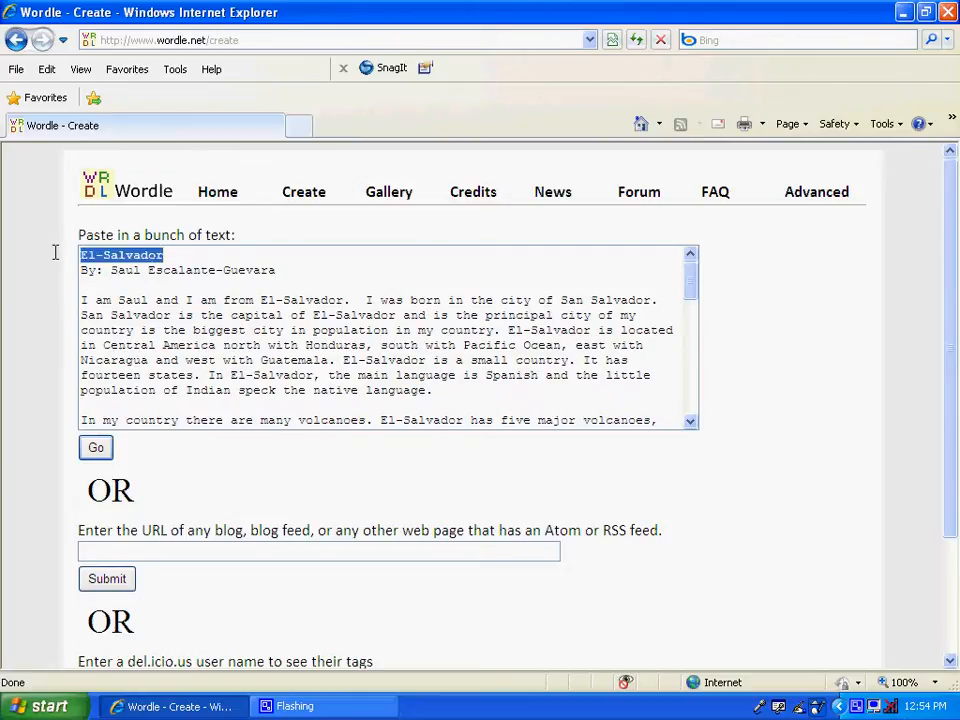
{"action": "left_click", "coordinate": [166, 255]}
{"action": "key", "text": "ctrl+v"}
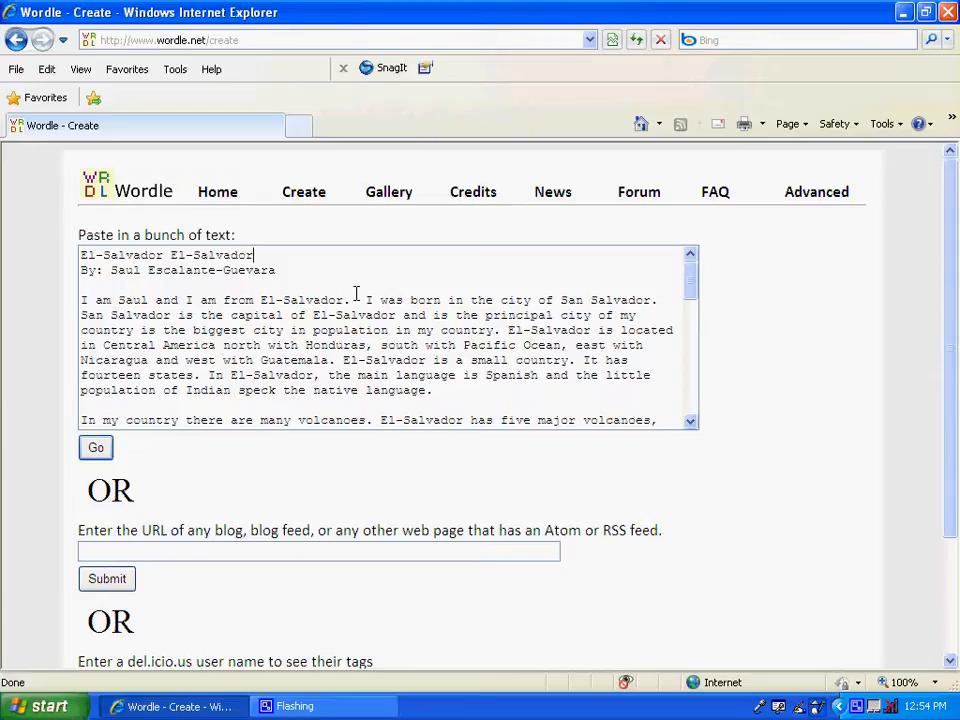
{"action": "key", "text": "ctrl+v"}
{"action": "key", "text": "ctrl+v"}
{"action": "key", "text": "ctrl+v"}
{"action": "key", "text": "ctrl+v"}
{"action": "key", "text": "ctrl+v"}
{"action": "key", "text": "ctrl+v"}
{"action": "key", "text": "space"}
{"action": "key", "text": "ctrl+v"}
{"action": "key", "text": "ctrl+v"}
{"action": "key", "text": "ctrl+v"}
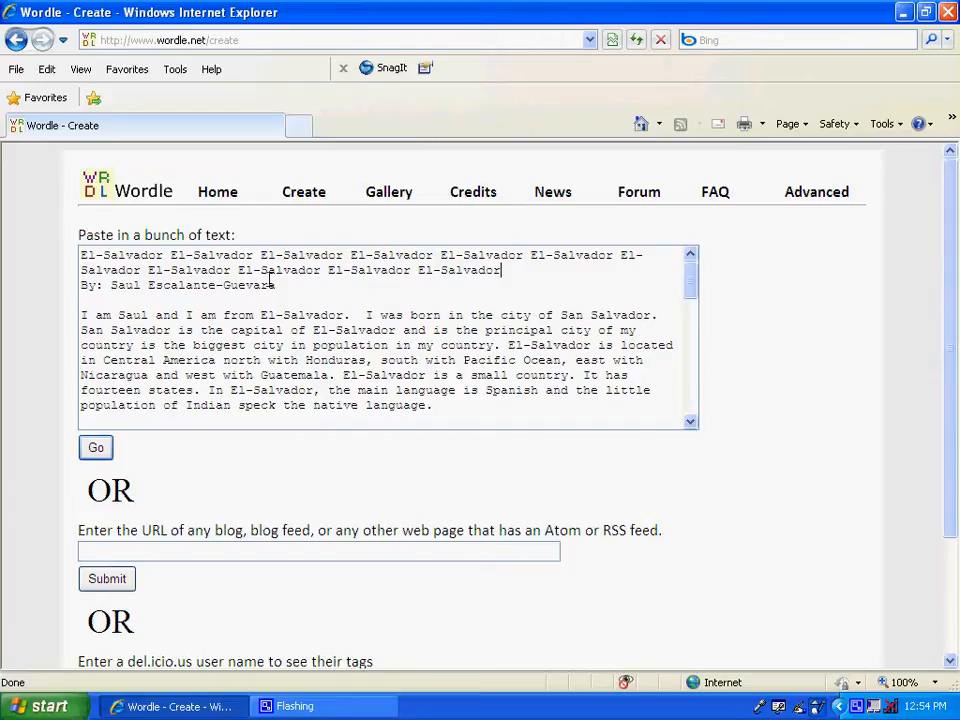
Repeat the author's first name 16 times after the byline and generate the word cloud
{"action": "left_click_drag", "start_coordinate": [111, 287], "coordinate": [149, 288]}
{"action": "left_click", "coordinate": [368, 285]}
{"action": "type", "text": "Saul   Saul Saul  Saul  Saul  Saul  Saul  "}
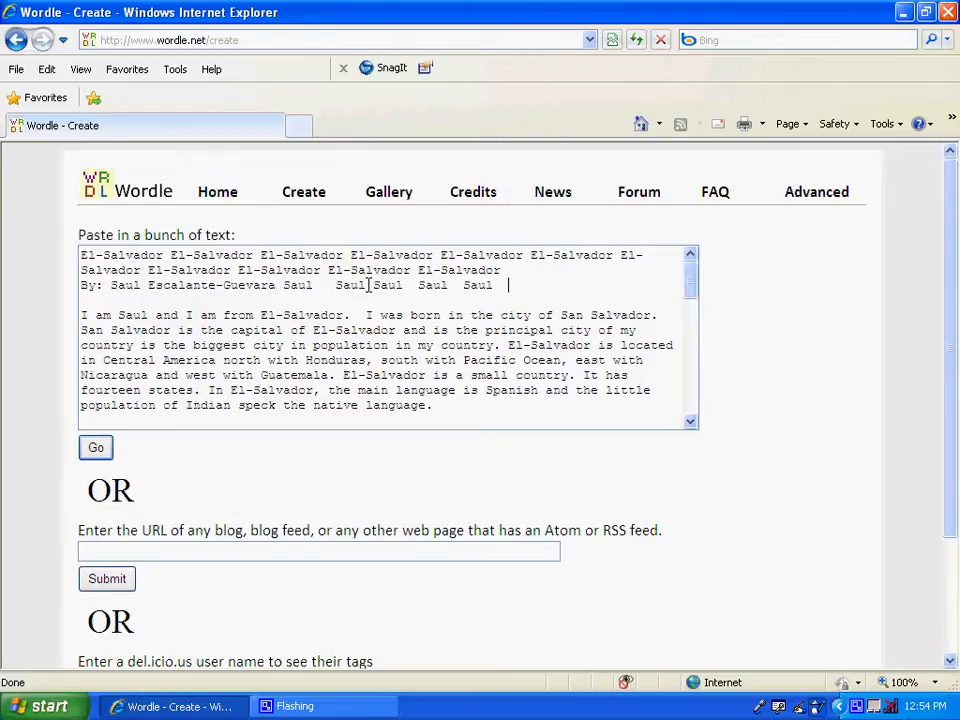
{"action": "type", "text": "Saul  Saul  Saul  Saul  Saul  Saul  Saul"}
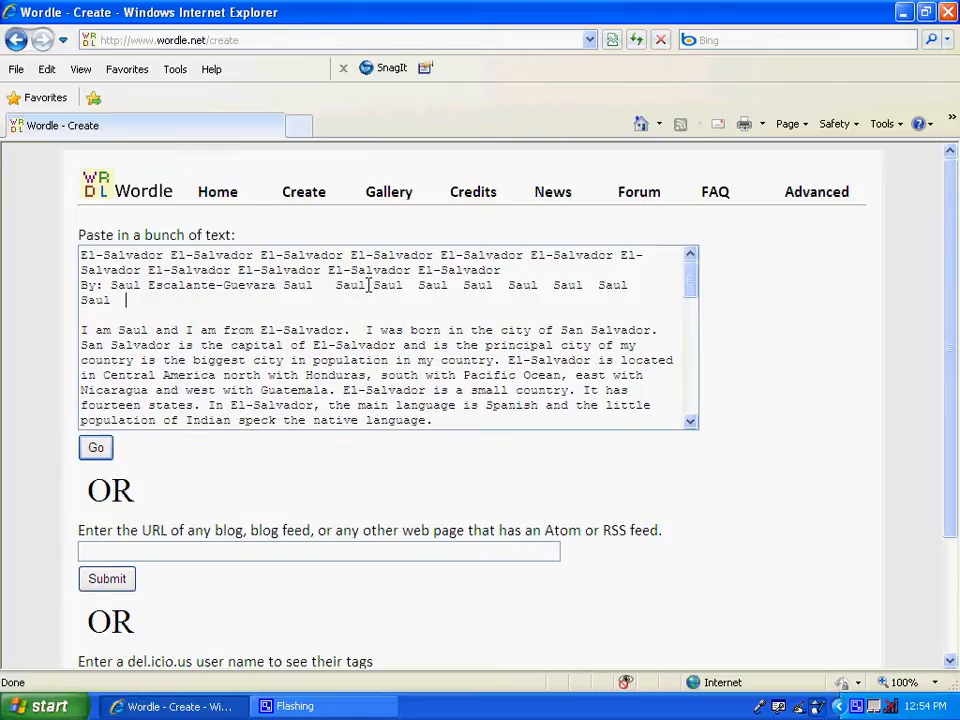
{"action": "type", "text": "  Saul "}
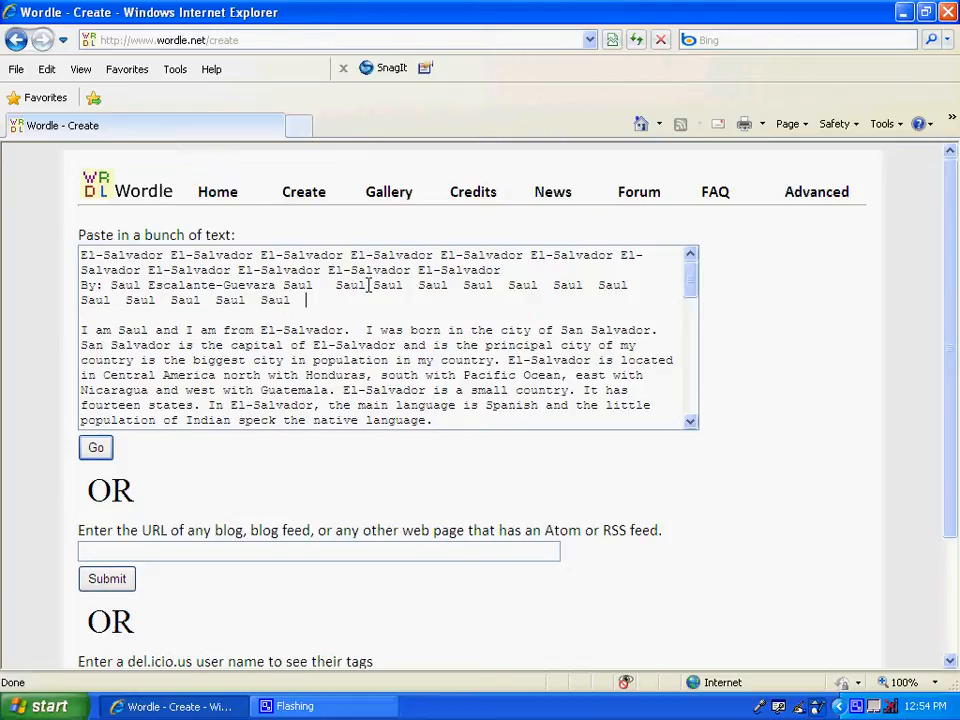
{"action": "type", "text": " Saul  Saul  Saul"}
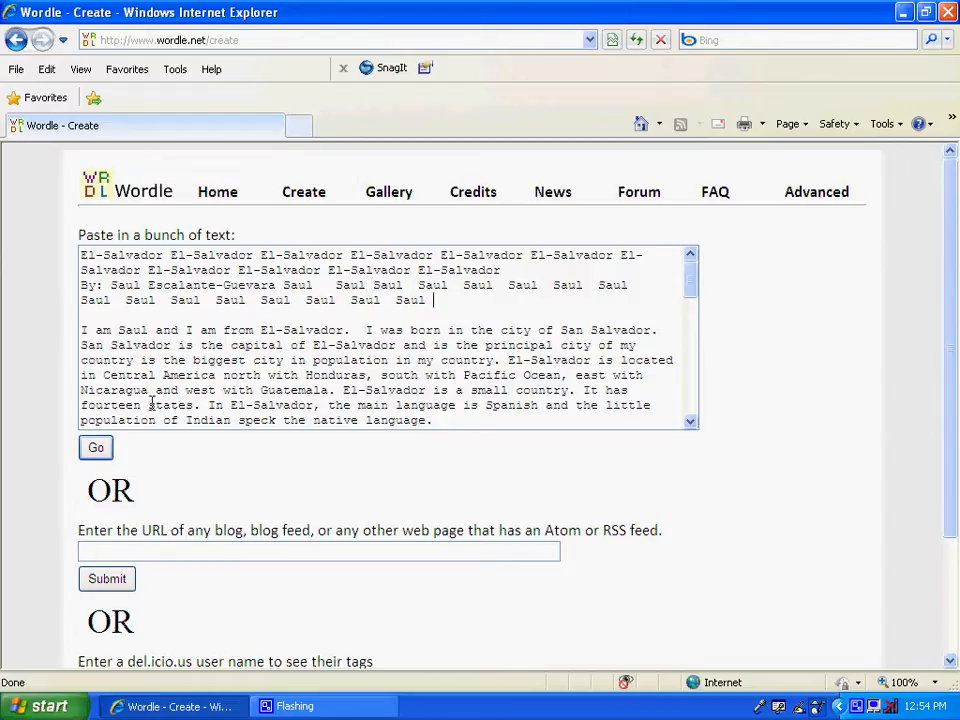
{"action": "left_click", "coordinate": [96, 449]}
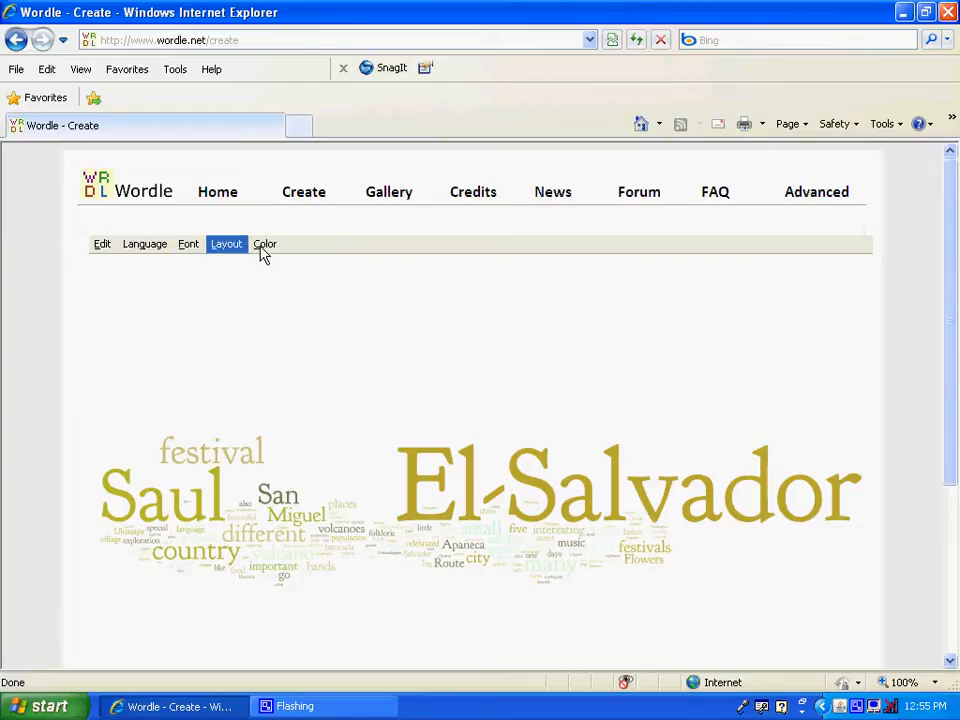
{"action": "left_click", "coordinate": [104, 245]}
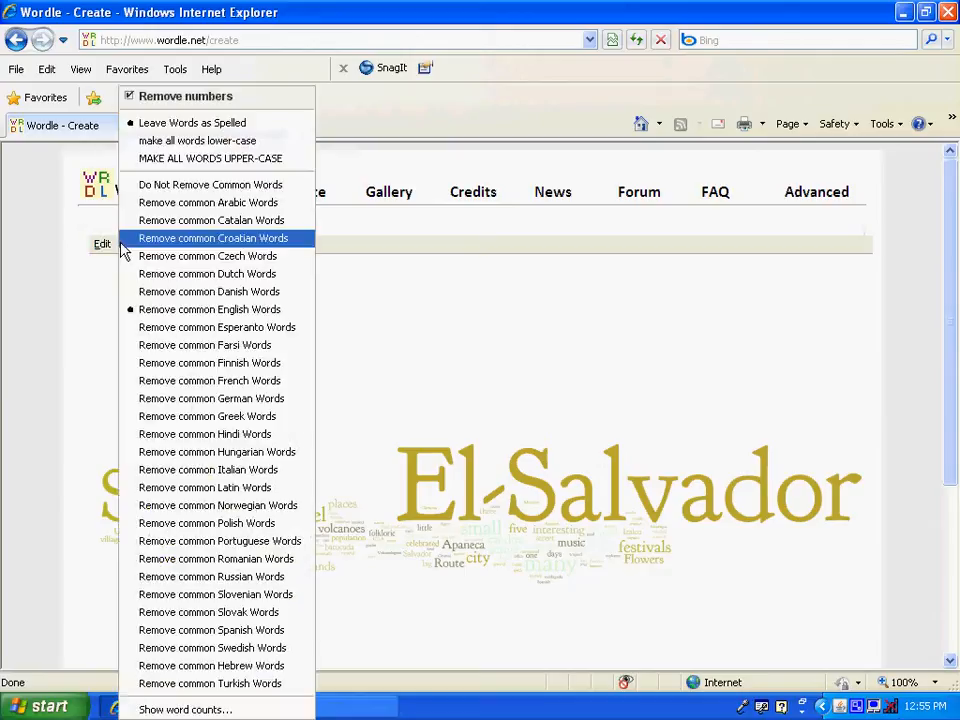
{"action": "mouse_move", "coordinate": [124, 250]}
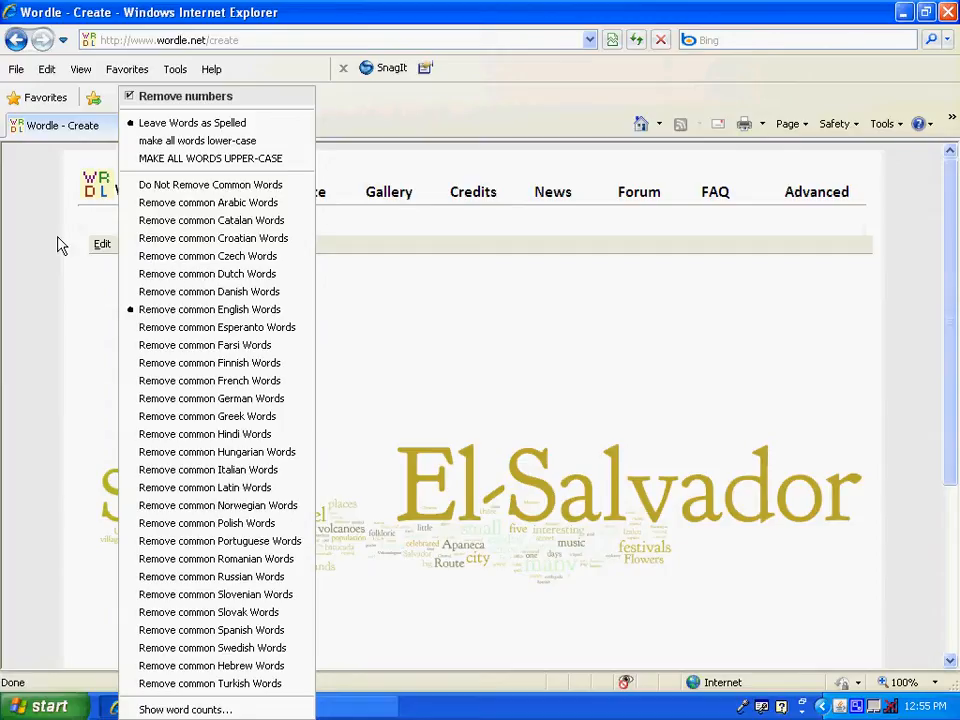
{"action": "left_click", "coordinate": [68, 270]}
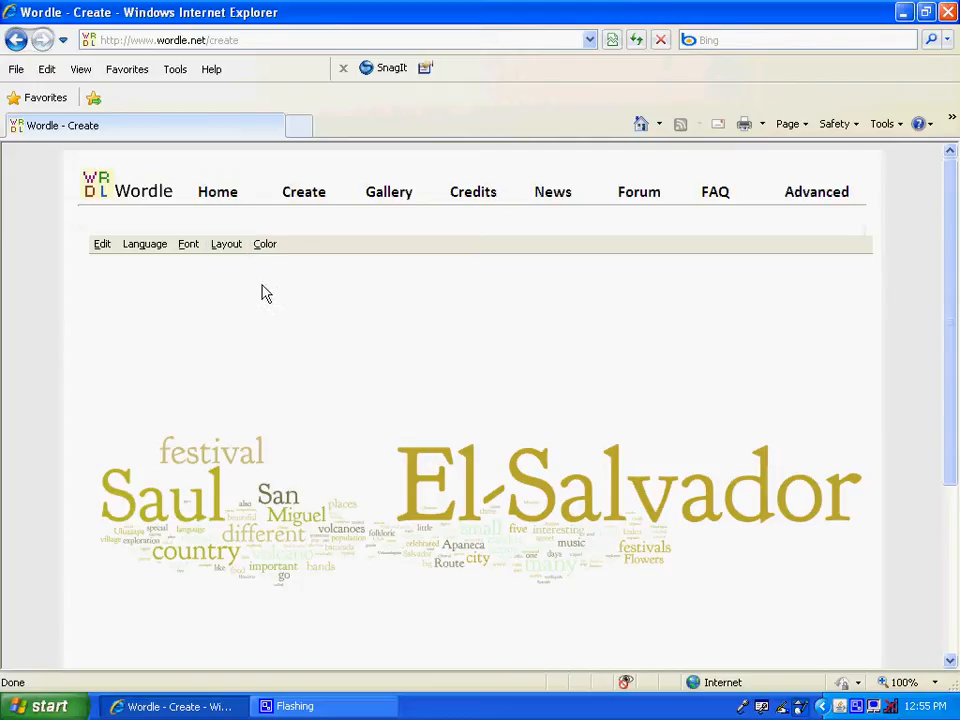
Try the Teen font on the word cloud and settle on the Vigo font
{"action": "left_click", "coordinate": [188, 247]}
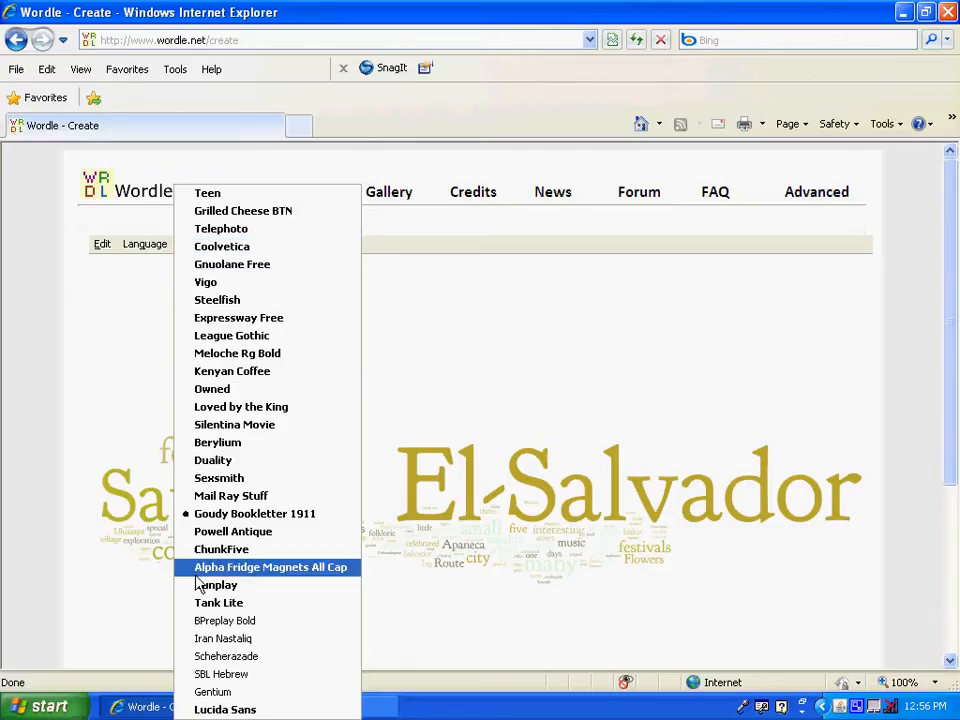
{"action": "left_click", "coordinate": [230, 200]}
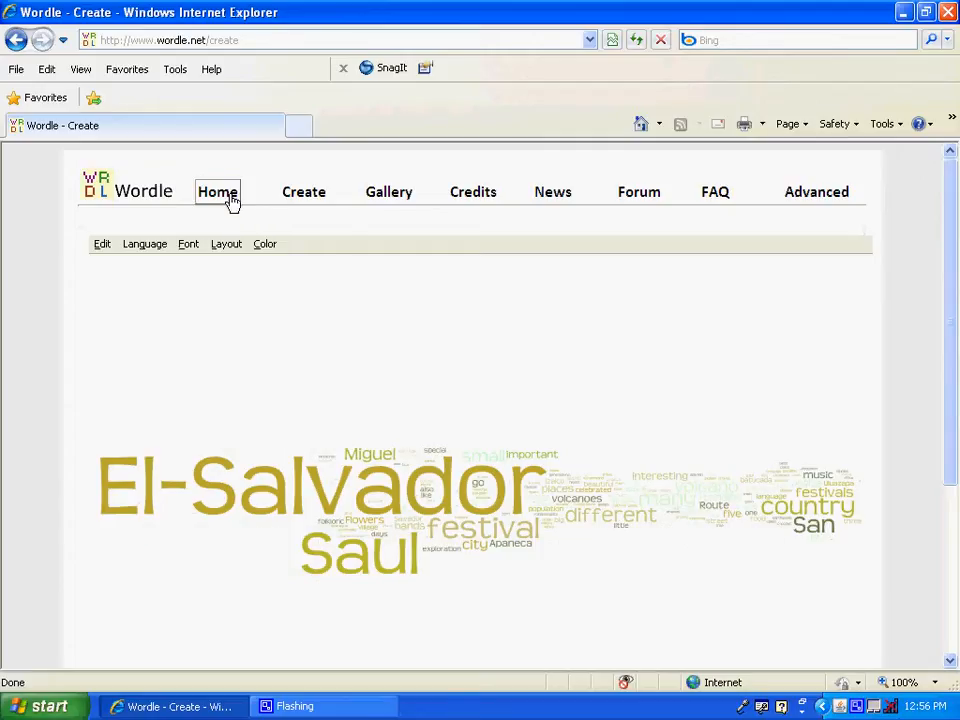
{"action": "left_click", "coordinate": [188, 244]}
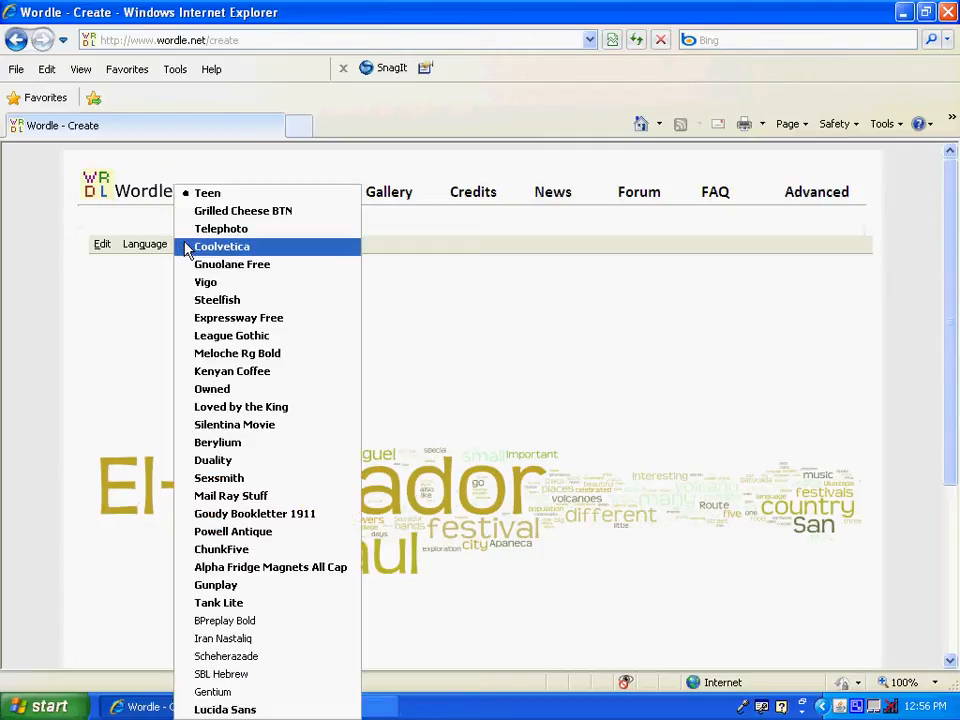
{"action": "left_click", "coordinate": [217, 283]}
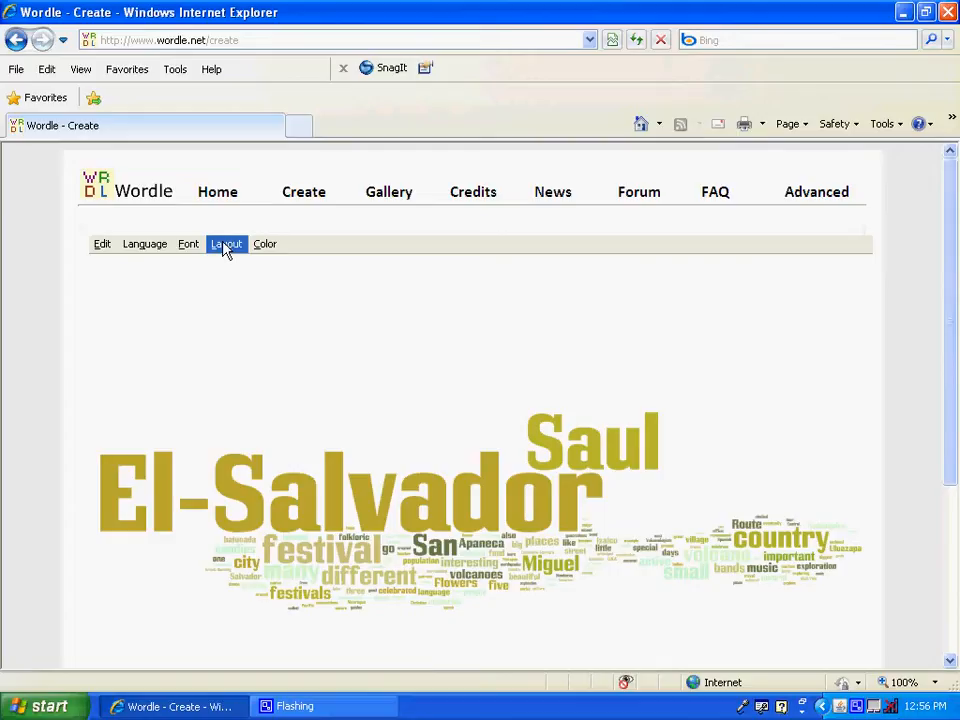
Try the Any Which Way, Mostly Horizontal, and Half and Half word orientations on the cloud
{"action": "left_click", "coordinate": [226, 248]}
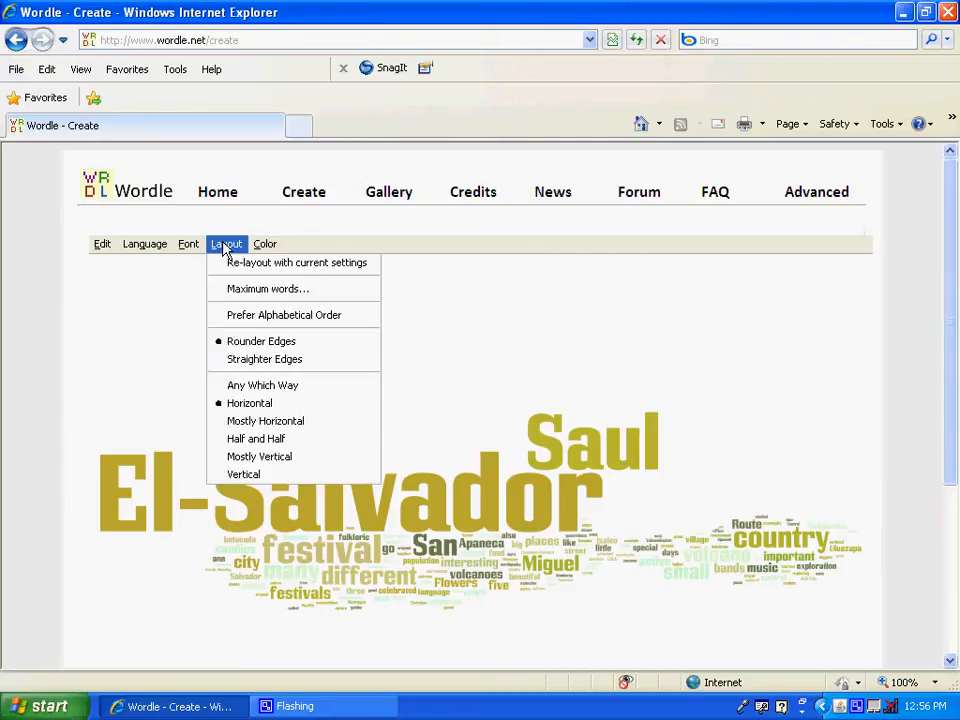
{"action": "left_click", "coordinate": [263, 386]}
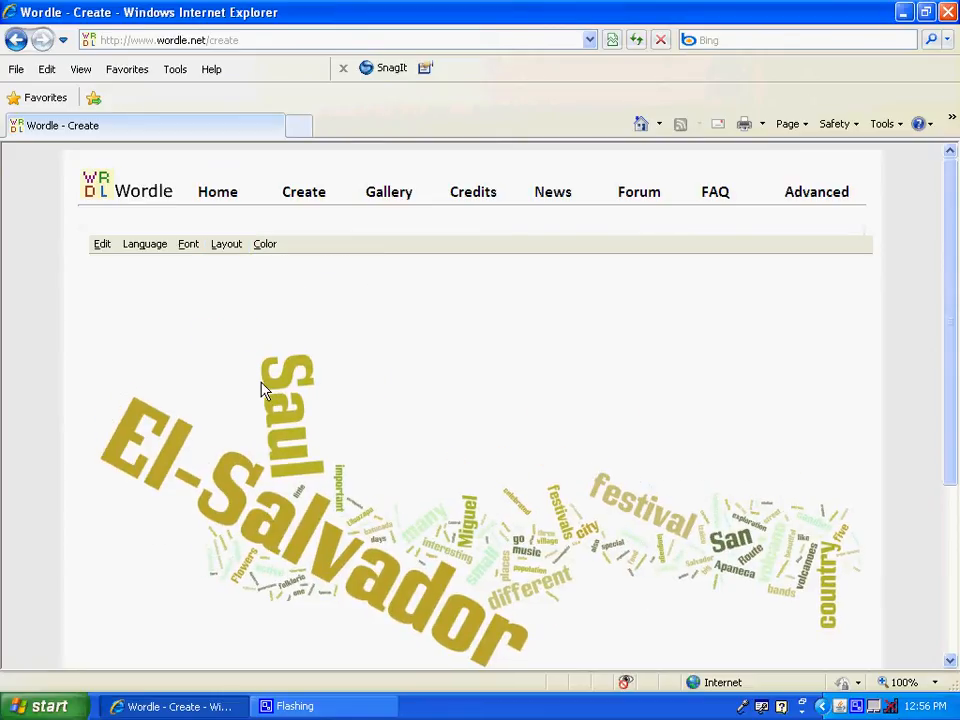
{"action": "left_click", "coordinate": [222, 249]}
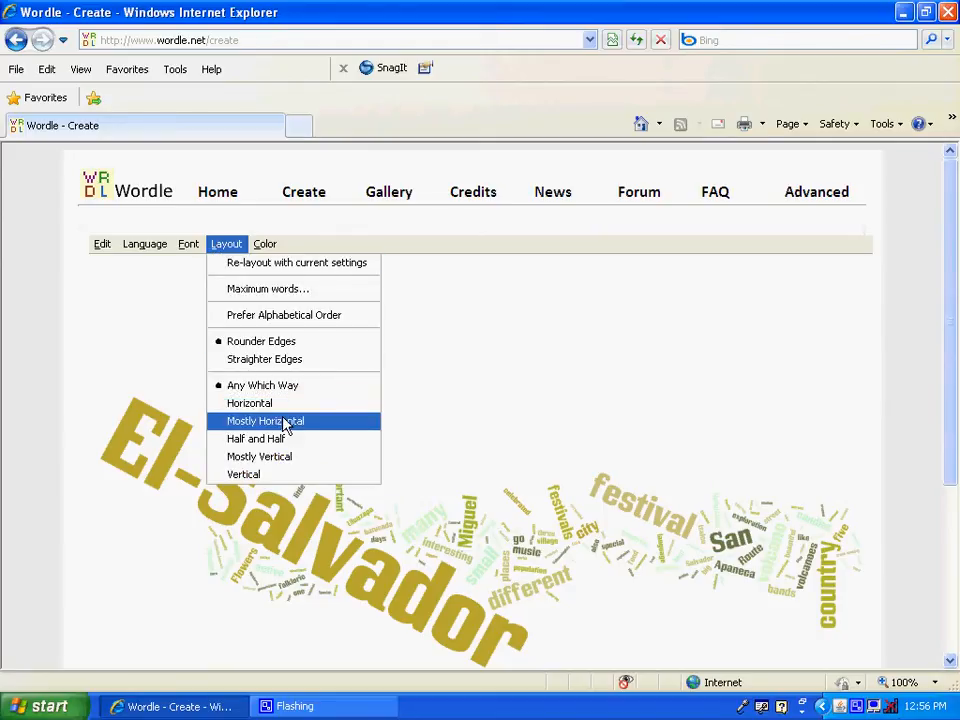
{"action": "left_click", "coordinate": [285, 423]}
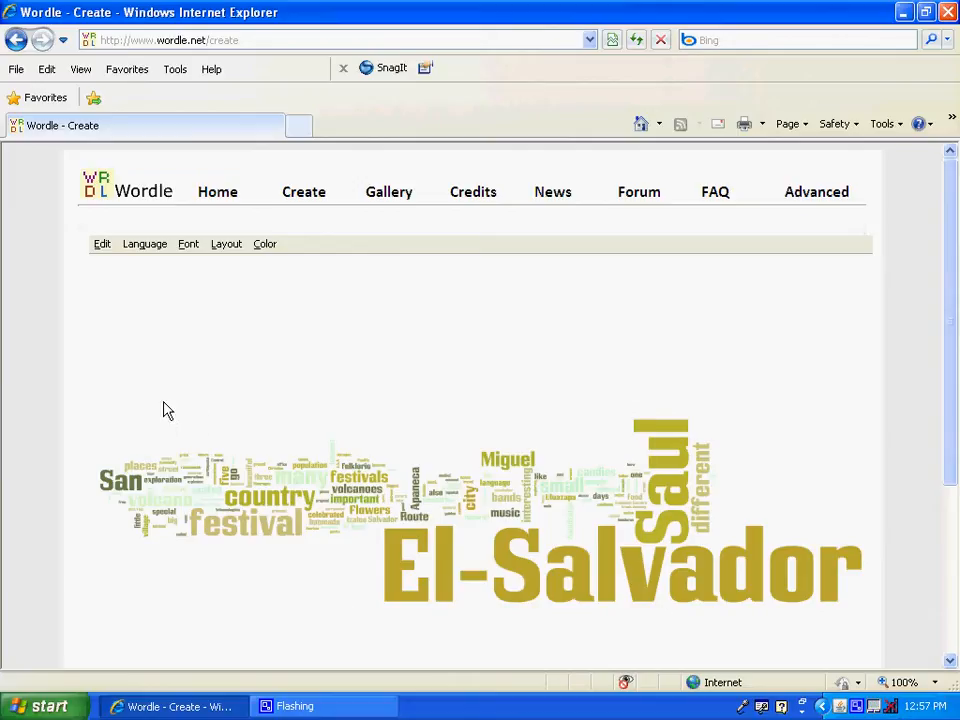
{"action": "left_click", "coordinate": [224, 249]}
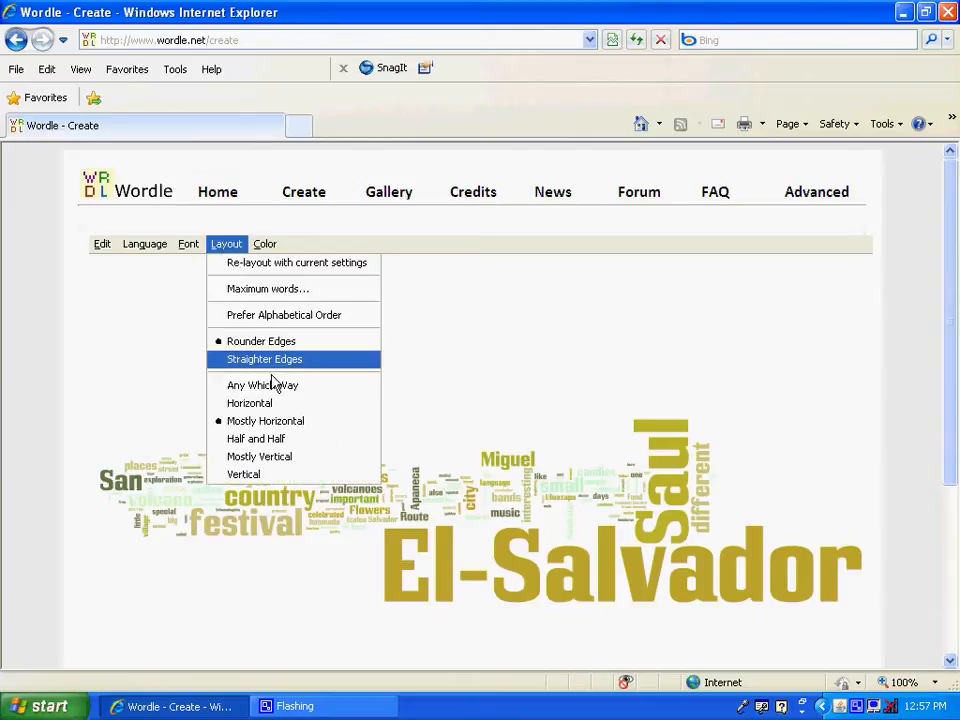
{"action": "left_click", "coordinate": [255, 442]}
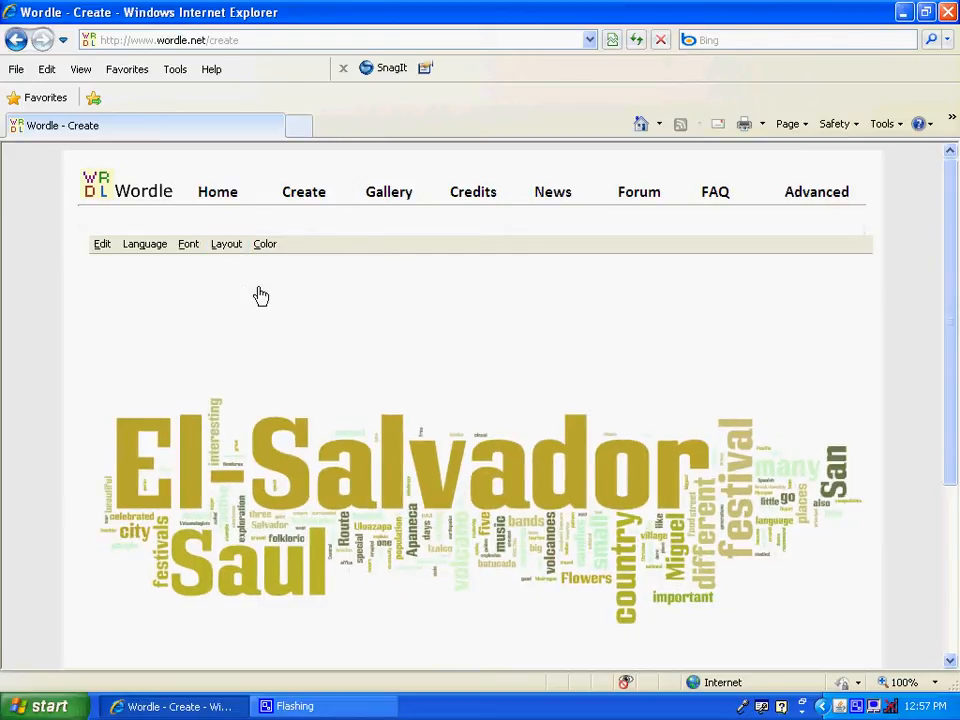
Try the Mostly Vertical and Vertical word orientations, and set the cloud back to Horizontal
{"action": "left_click", "coordinate": [230, 250]}
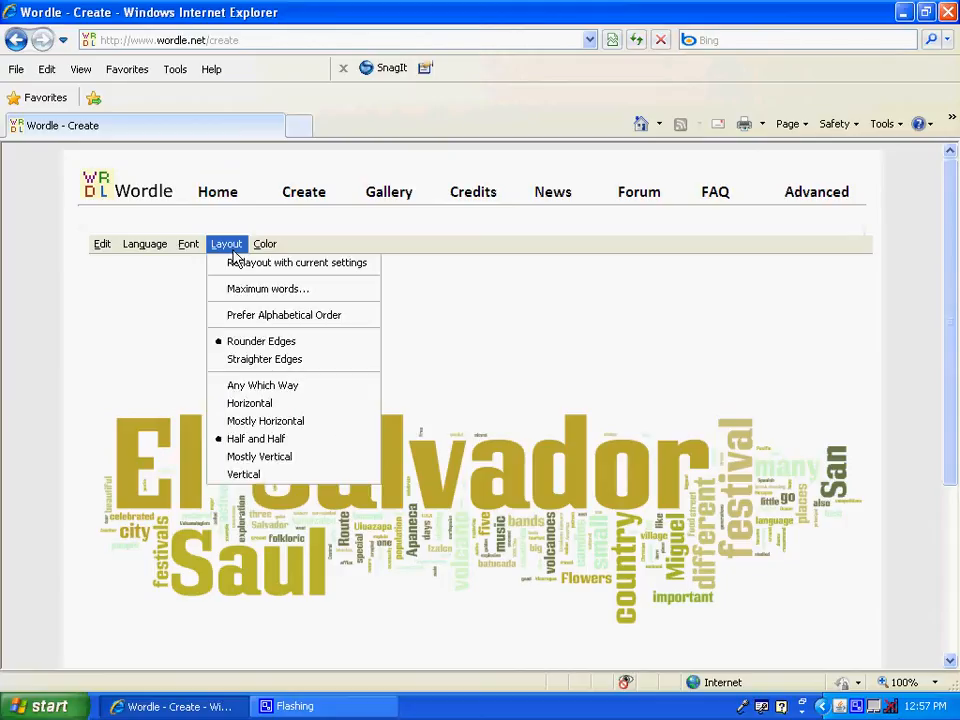
{"action": "left_click", "coordinate": [236, 458]}
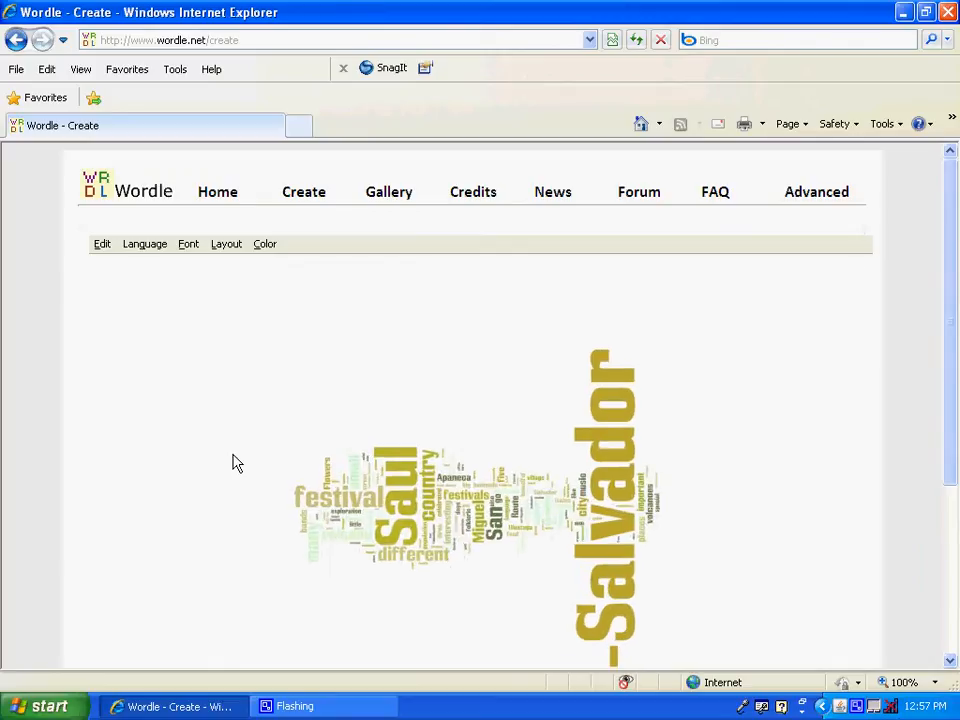
{"action": "left_click", "coordinate": [229, 245]}
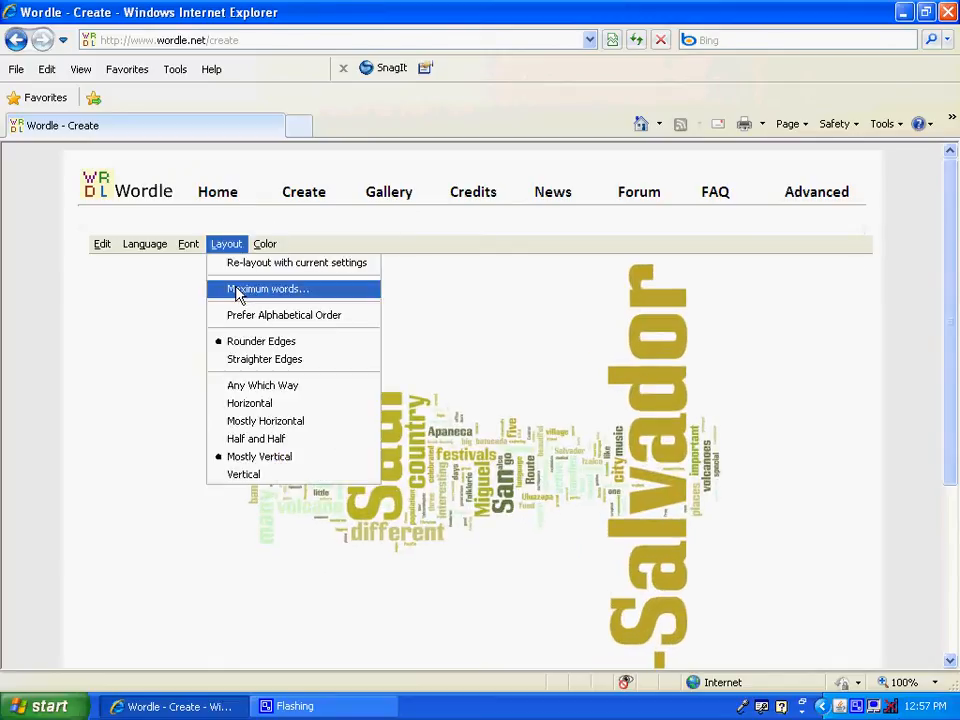
{"action": "left_click", "coordinate": [243, 476]}
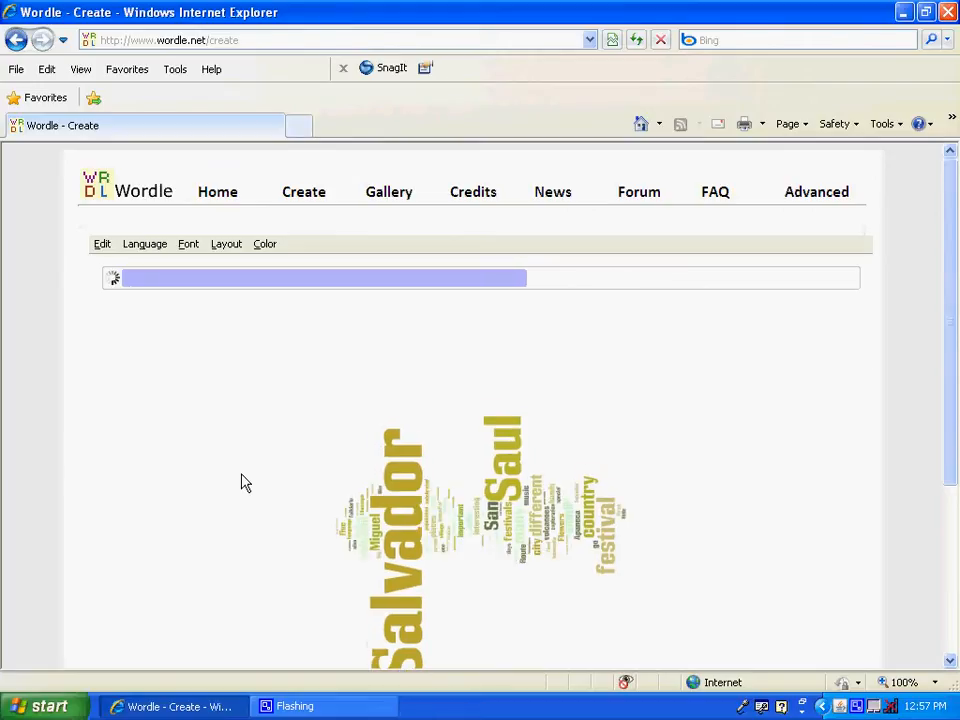
{"action": "left_click", "coordinate": [237, 249]}
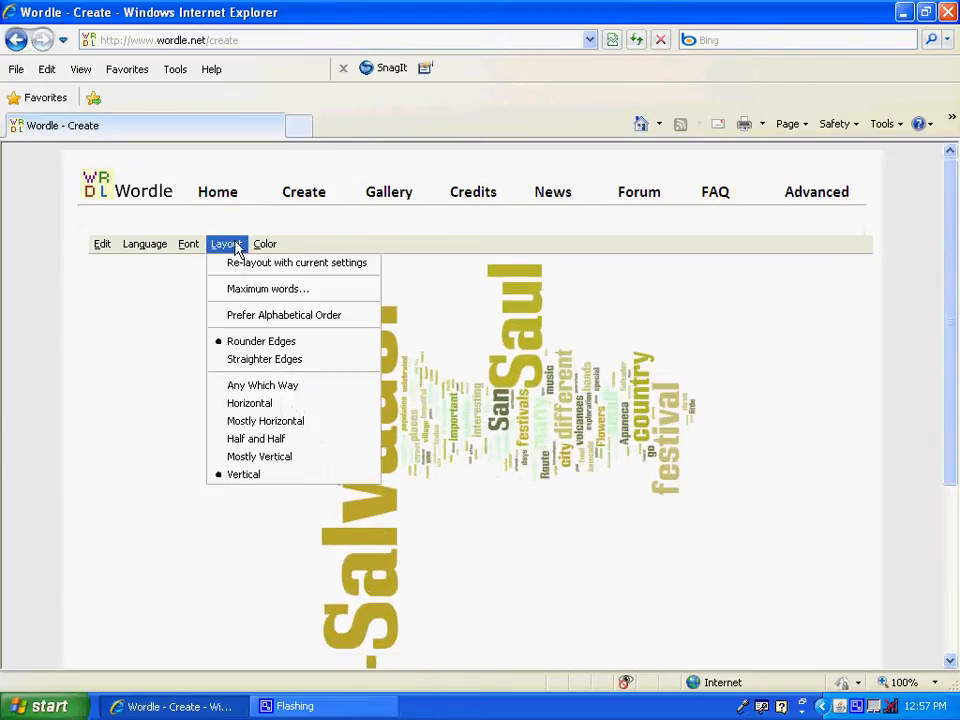
{"action": "left_click", "coordinate": [252, 411]}
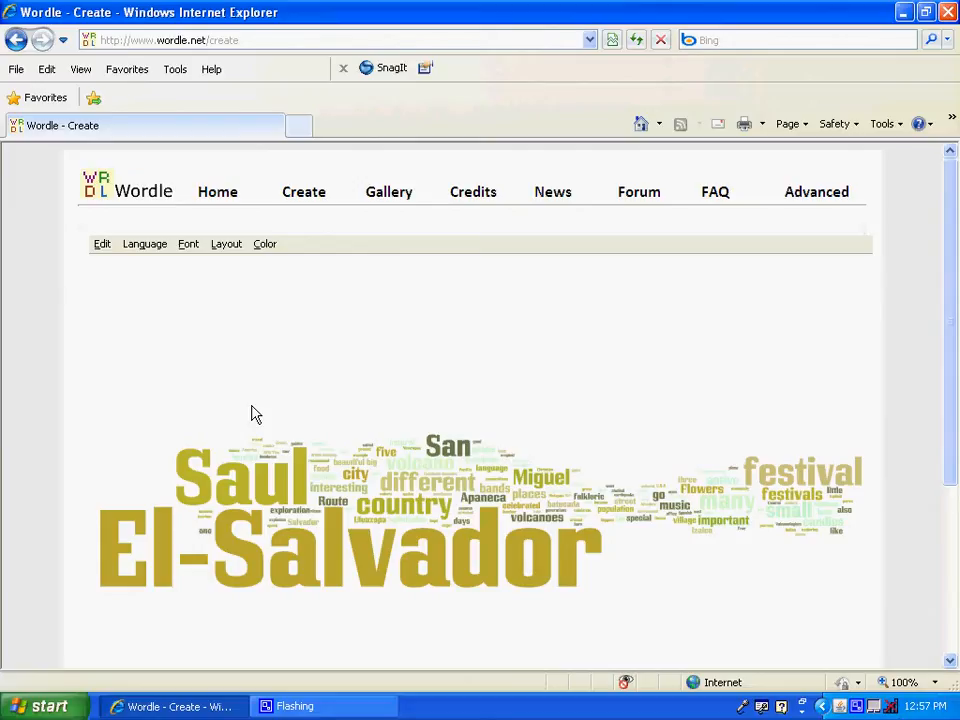
Re-layout the word cloud twice with its current settings to get a different word arrangement
{"action": "left_click", "coordinate": [228, 248]}
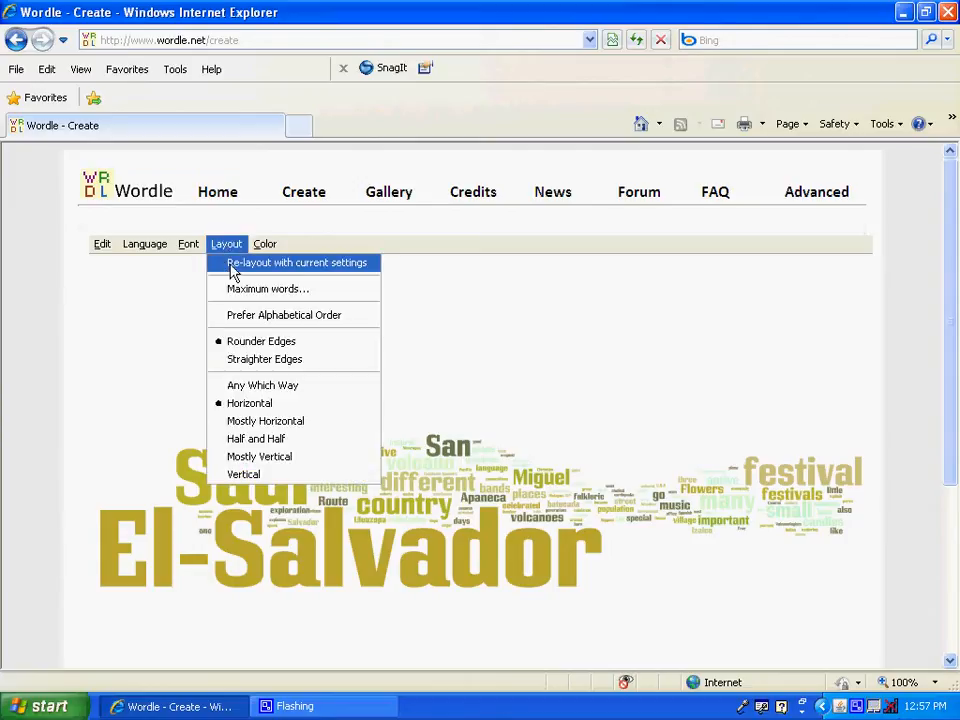
{"action": "left_click", "coordinate": [232, 268]}
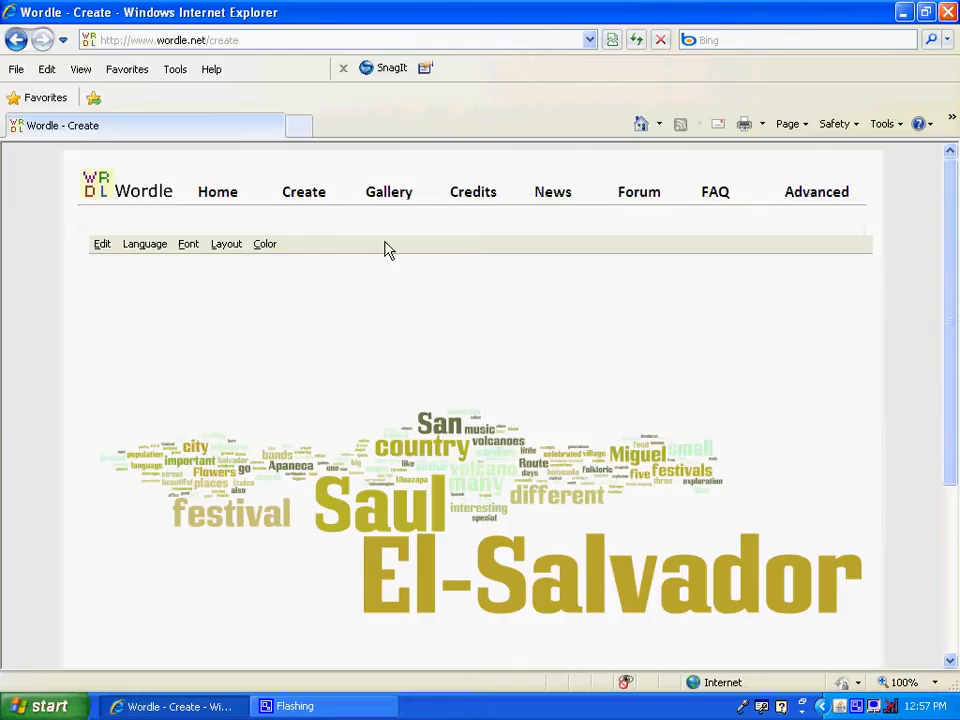
{"action": "left_click", "coordinate": [235, 248]}
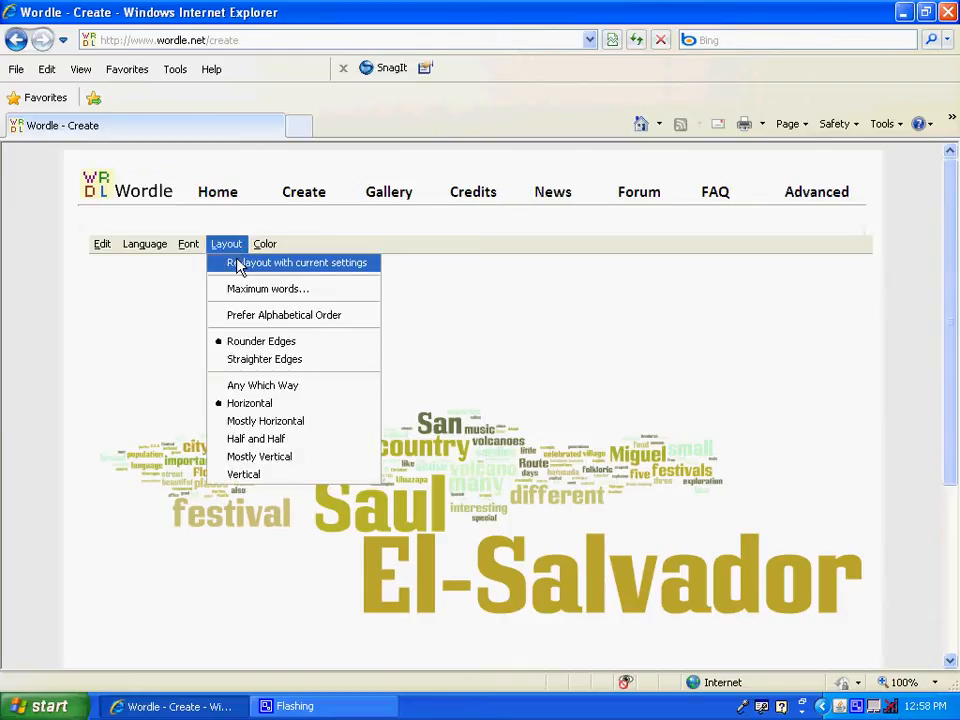
{"action": "left_click", "coordinate": [238, 264]}
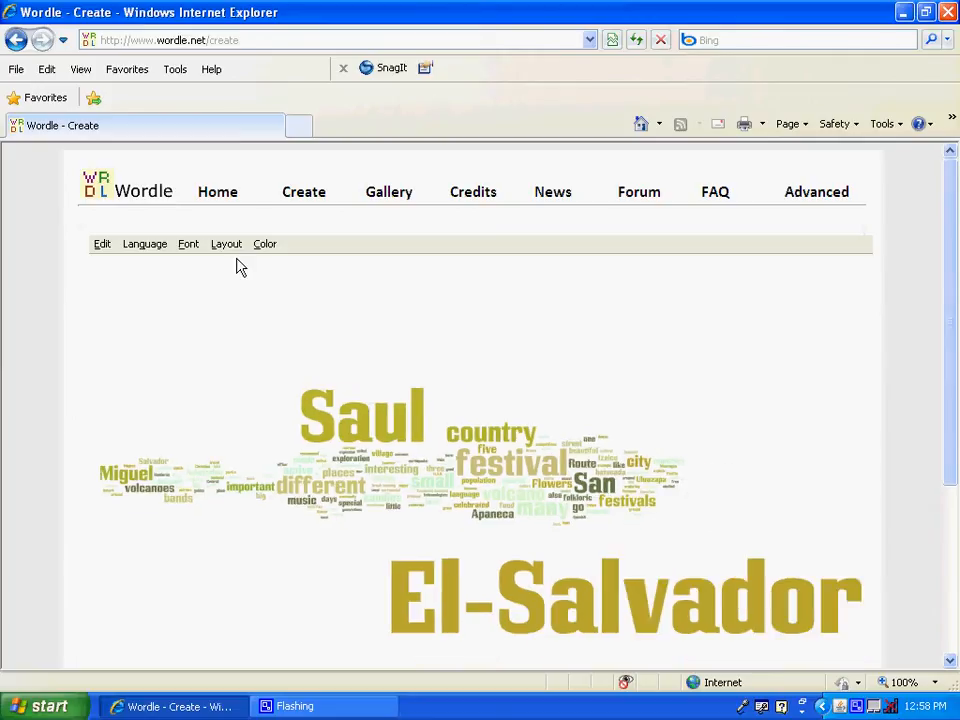
Try the BW, WB and yramirP color palettes on the word cloud
{"action": "left_click", "coordinate": [265, 246]}
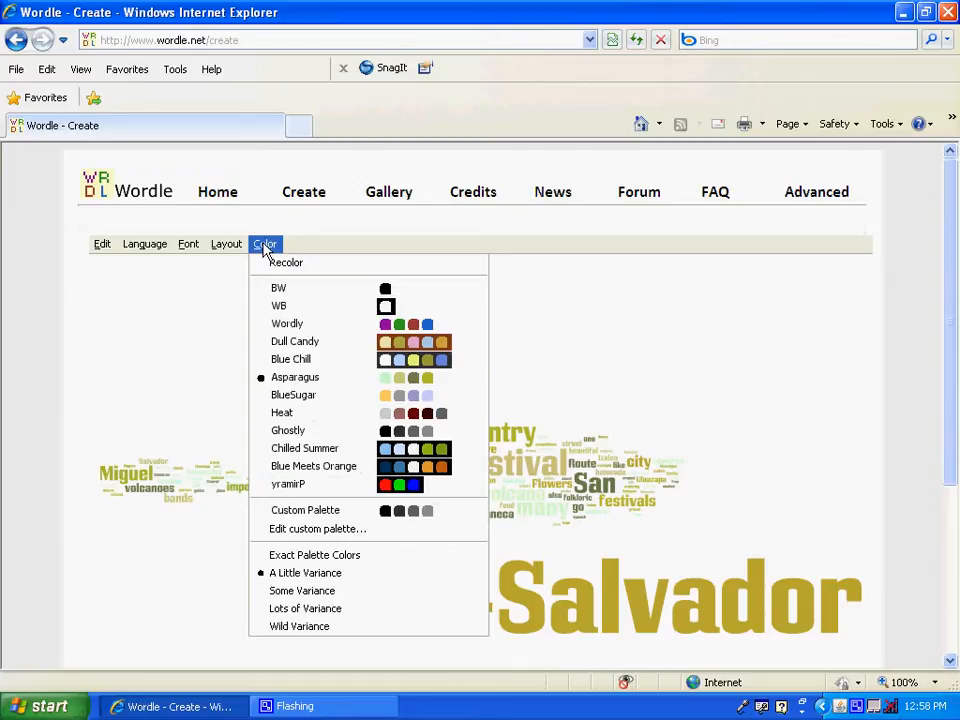
{"action": "left_click", "coordinate": [321, 291]}
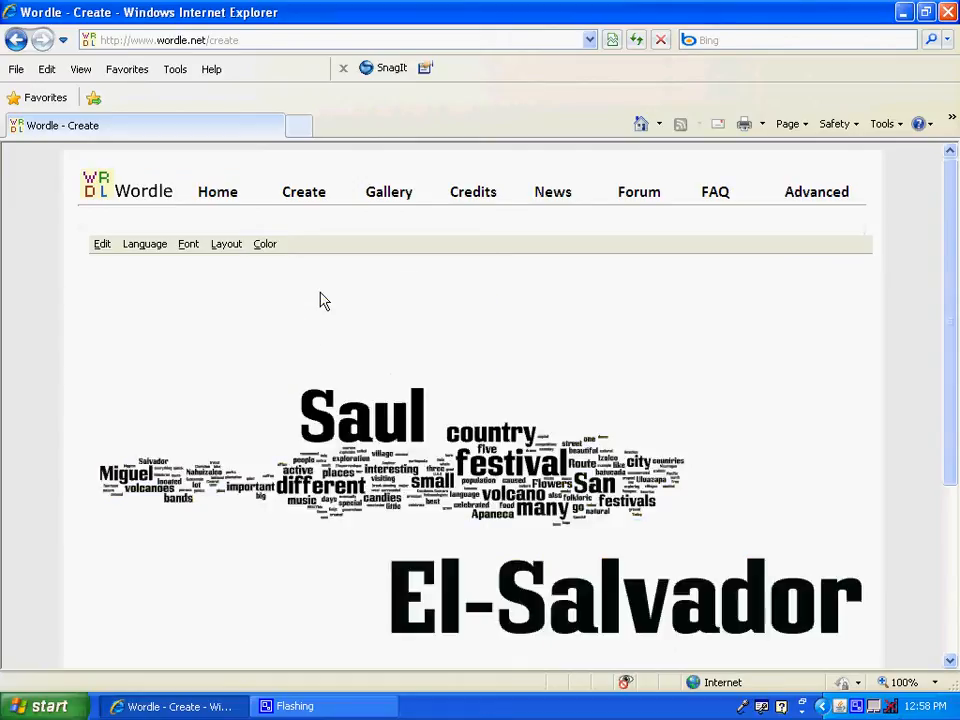
{"action": "left_click", "coordinate": [262, 248]}
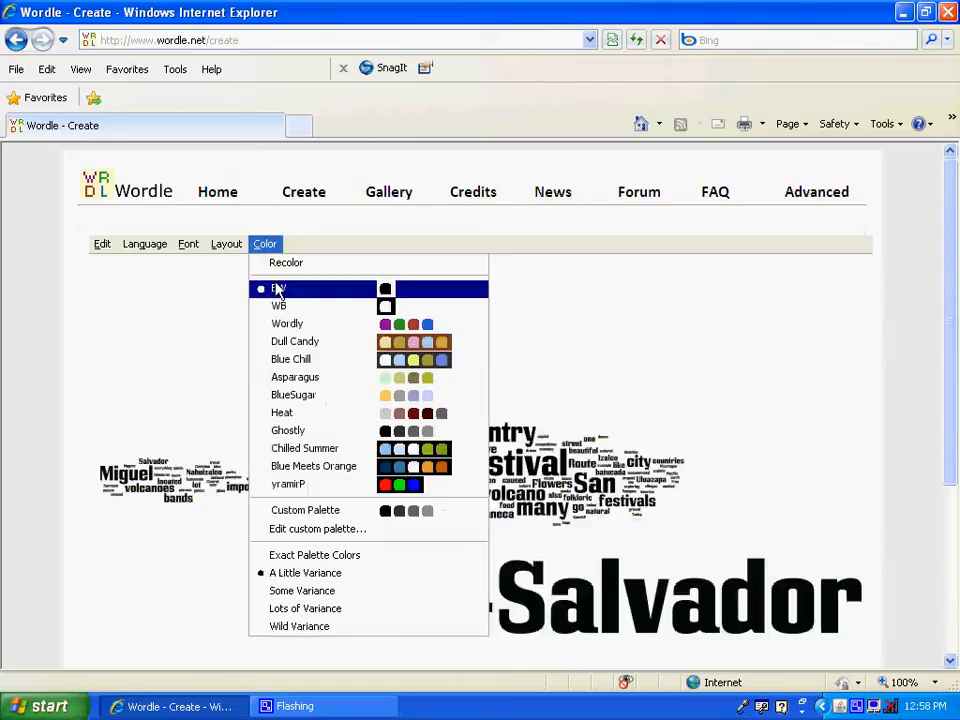
{"action": "left_click", "coordinate": [279, 306]}
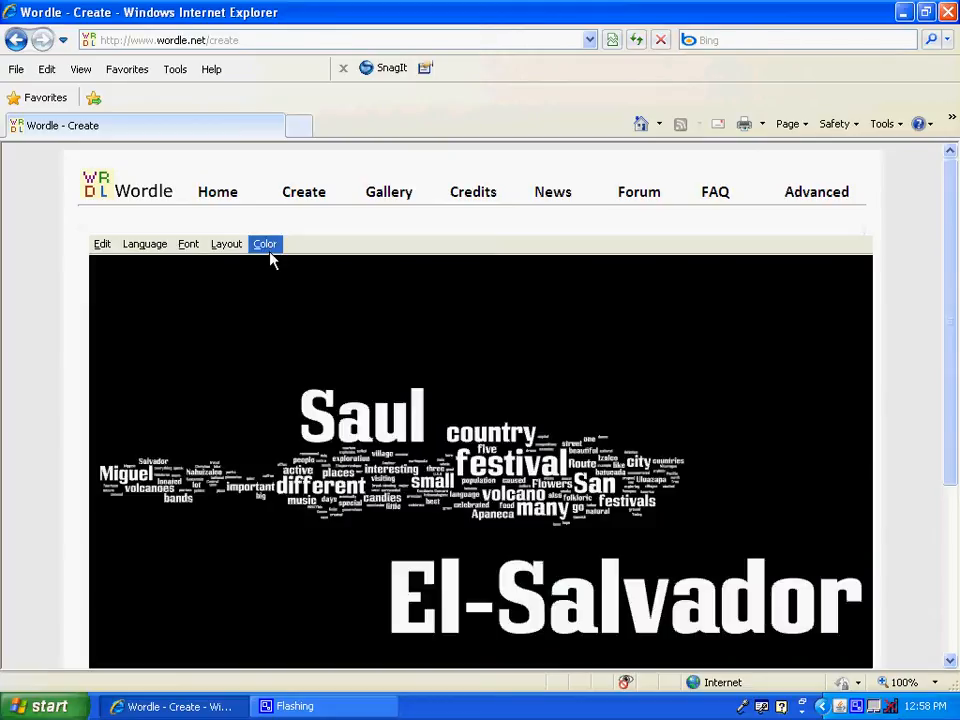
{"action": "left_click", "coordinate": [263, 247]}
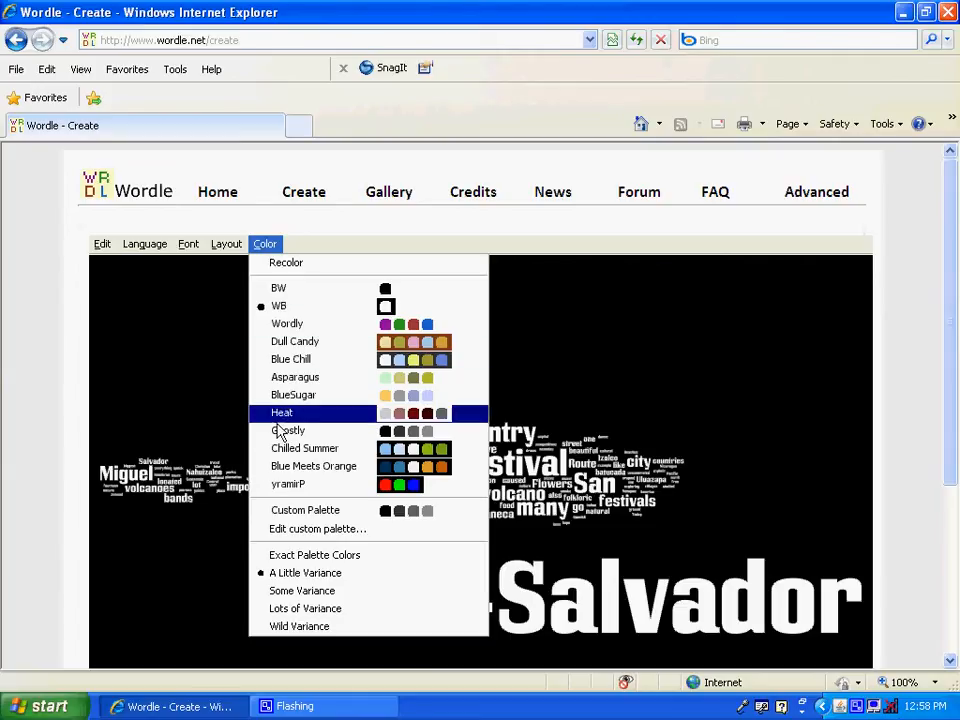
{"action": "left_click", "coordinate": [301, 484]}
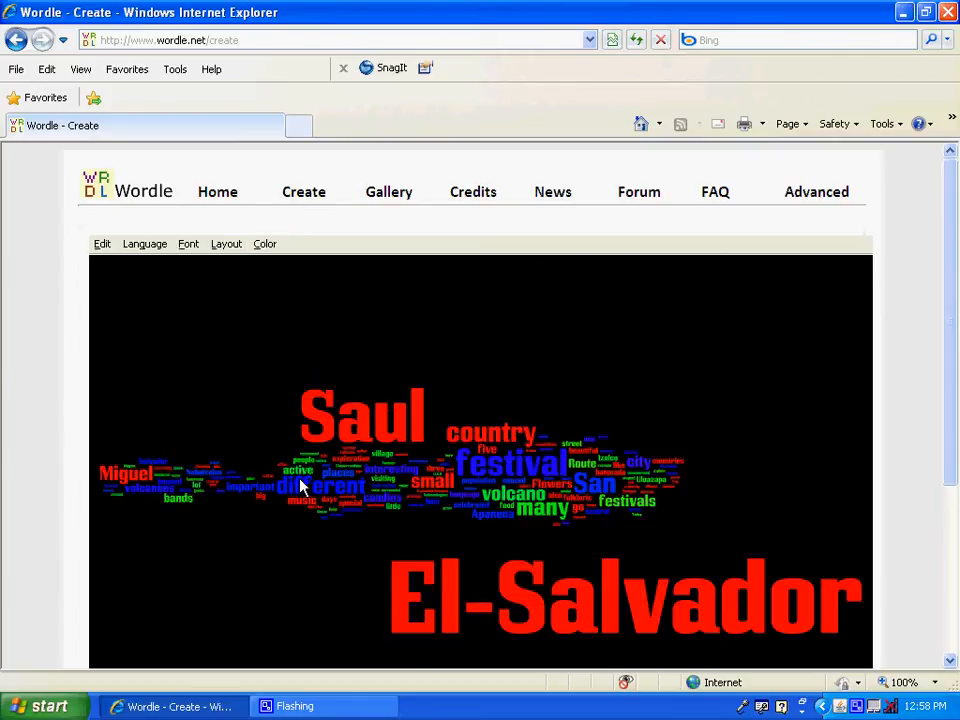
Try Exact Palette Colors for the word cloud, and set the color variation to Lots of Variance
{"action": "left_click", "coordinate": [274, 252]}
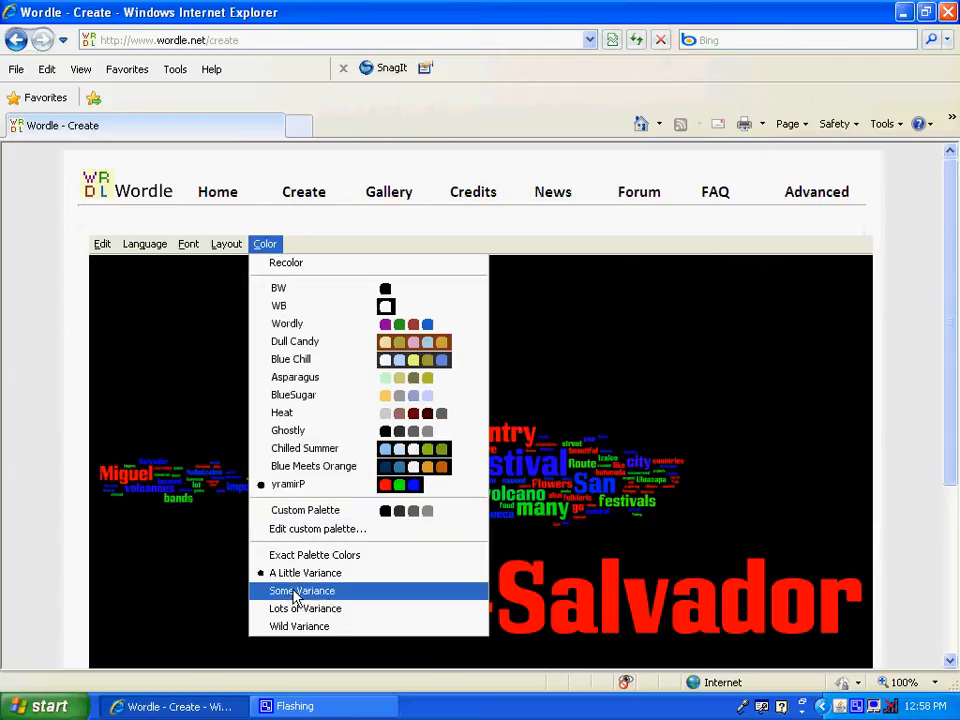
{"action": "left_click", "coordinate": [345, 558]}
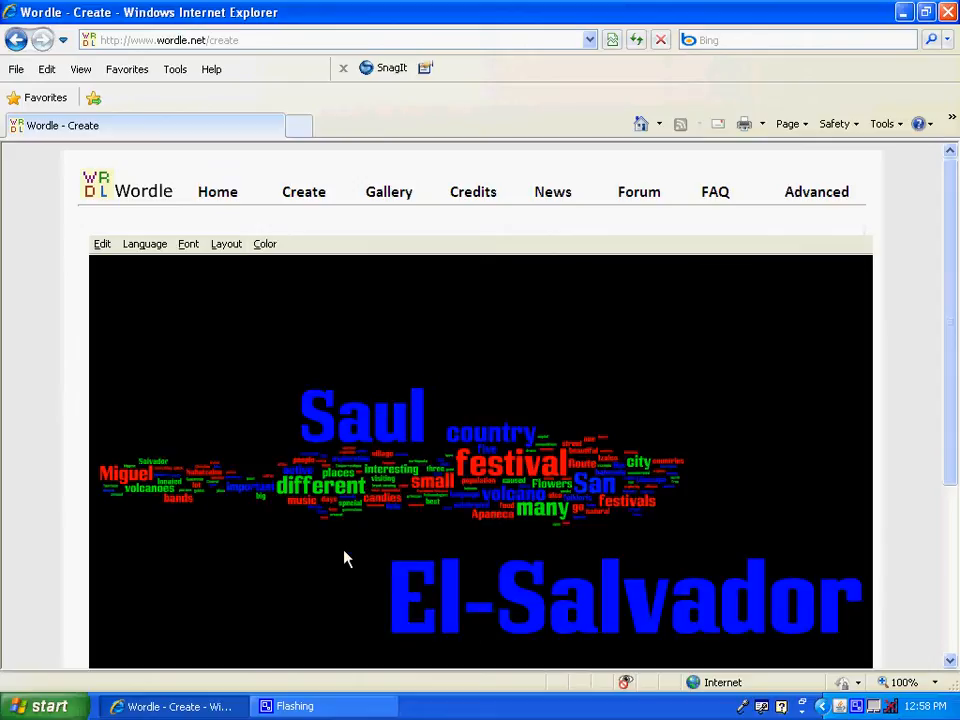
{"action": "left_click", "coordinate": [264, 245]}
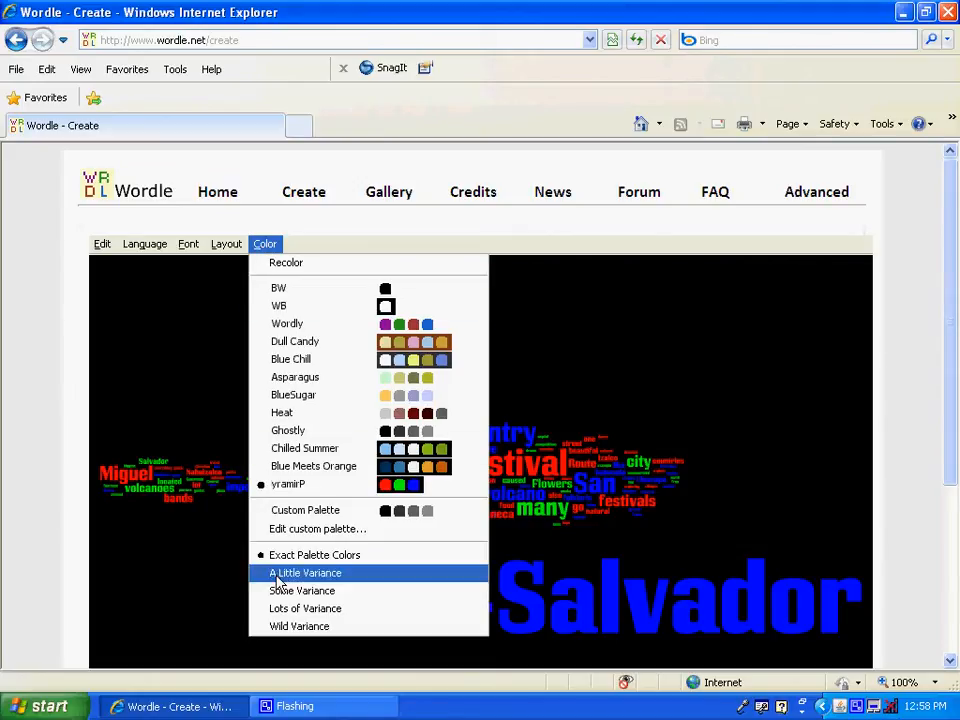
{"action": "left_click", "coordinate": [330, 610]}
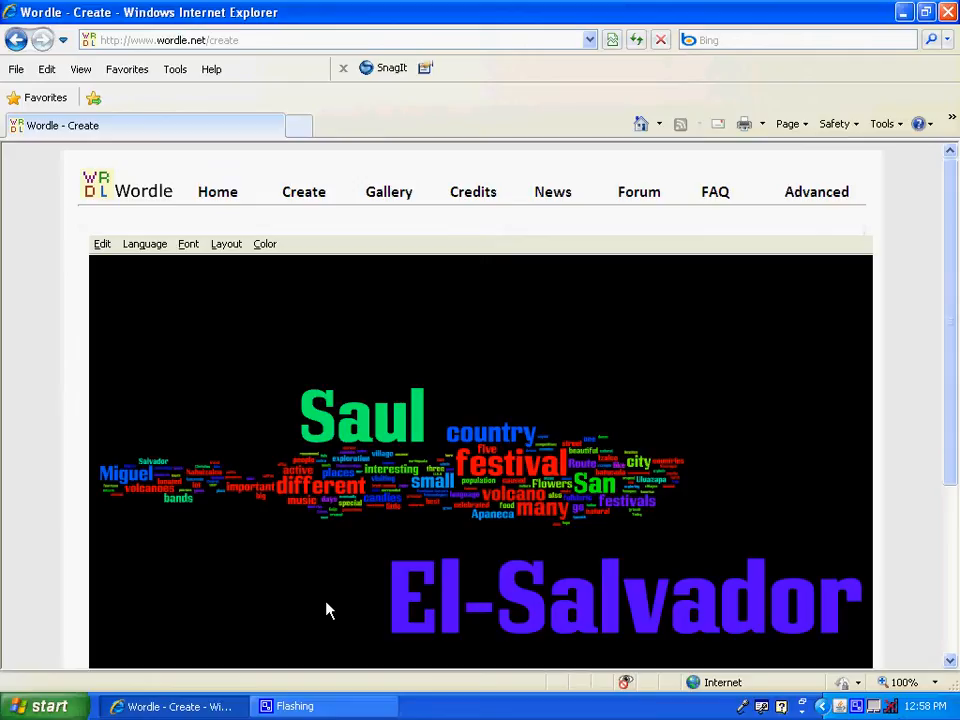
Apply the custom palette to the word cloud and change its first foreground color to orange-red #ff3300
{"action": "left_click", "coordinate": [265, 246]}
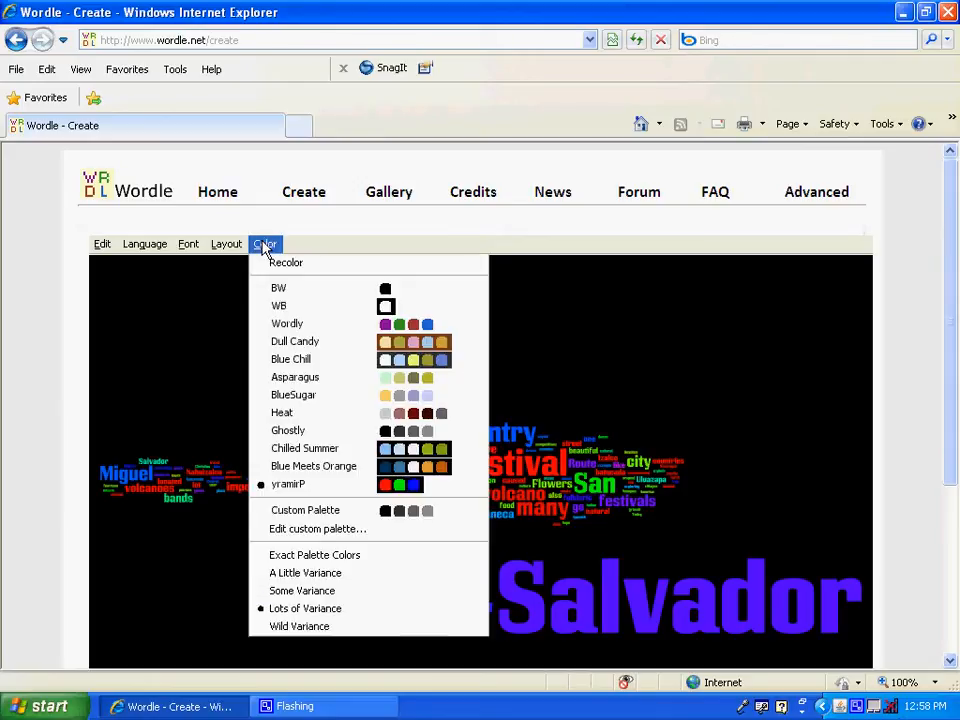
{"action": "left_click", "coordinate": [357, 518]}
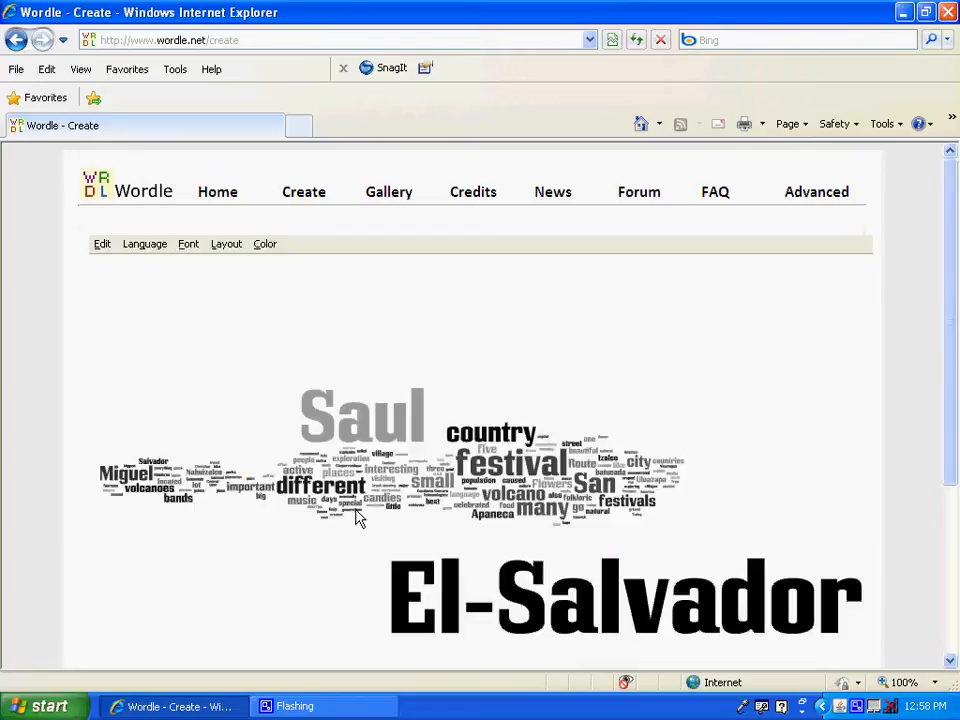
{"action": "left_click", "coordinate": [266, 250]}
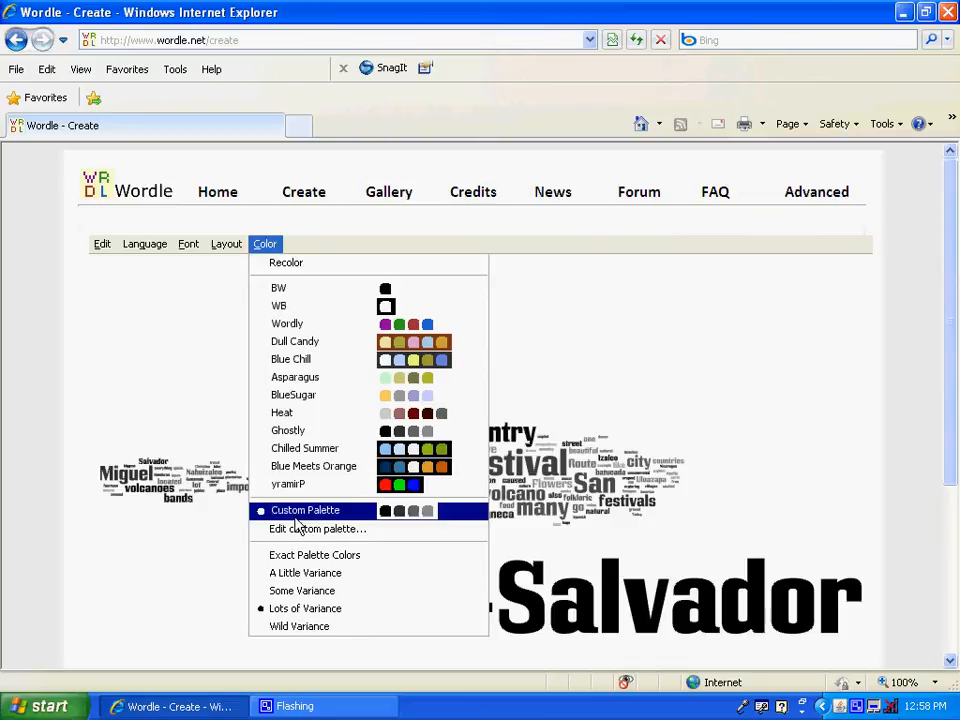
{"action": "left_click", "coordinate": [311, 529]}
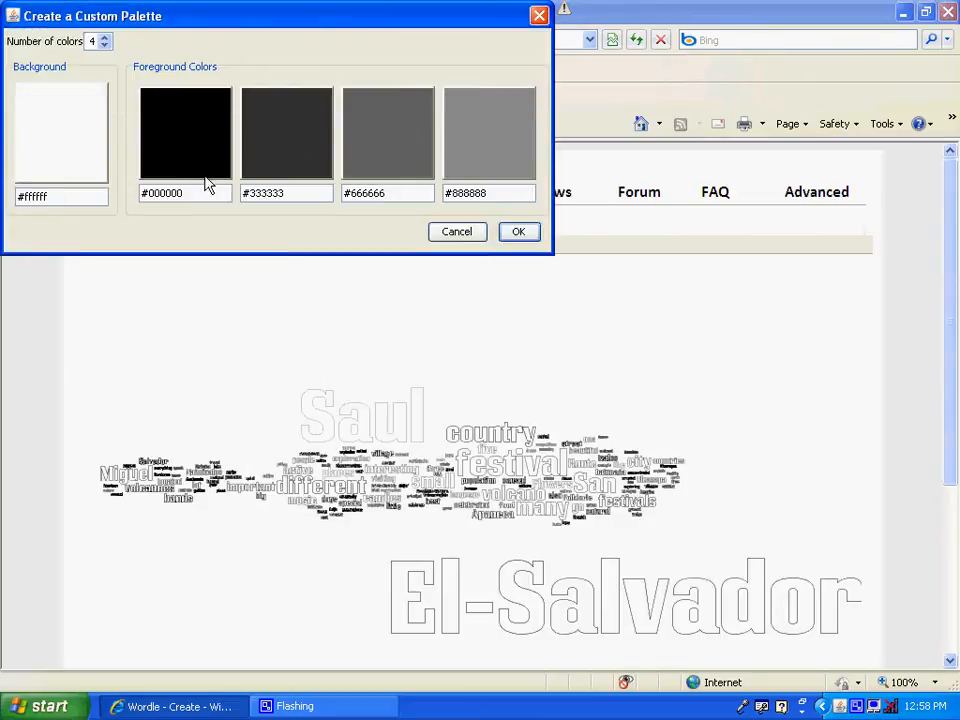
{"action": "left_click", "coordinate": [178, 160]}
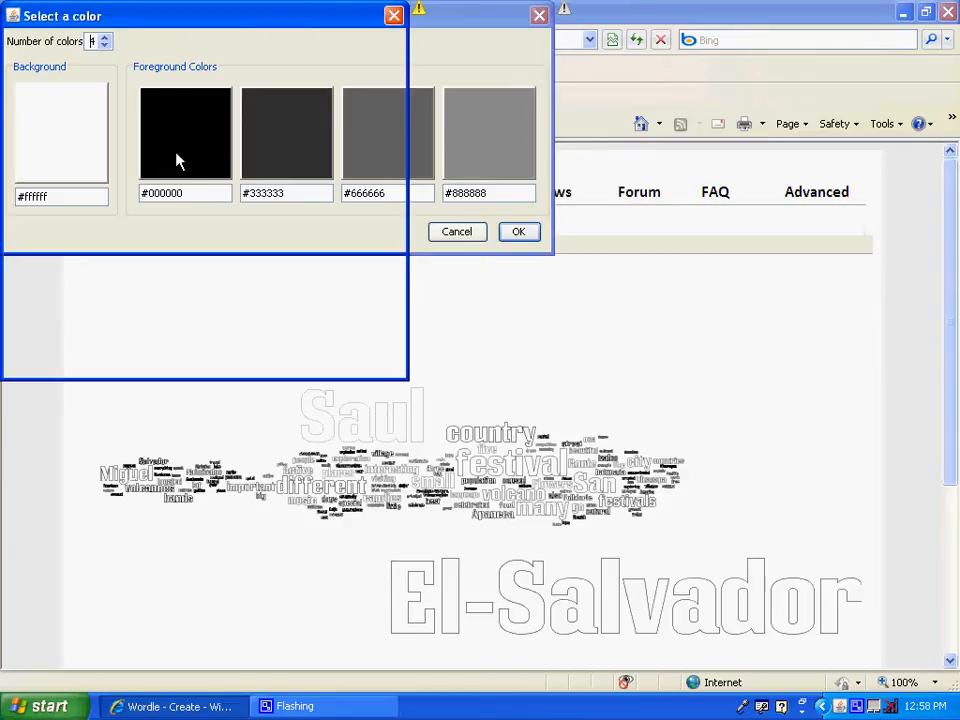
{"action": "left_click", "coordinate": [199, 156]}
{"action": "left_click", "coordinate": [146, 364]}
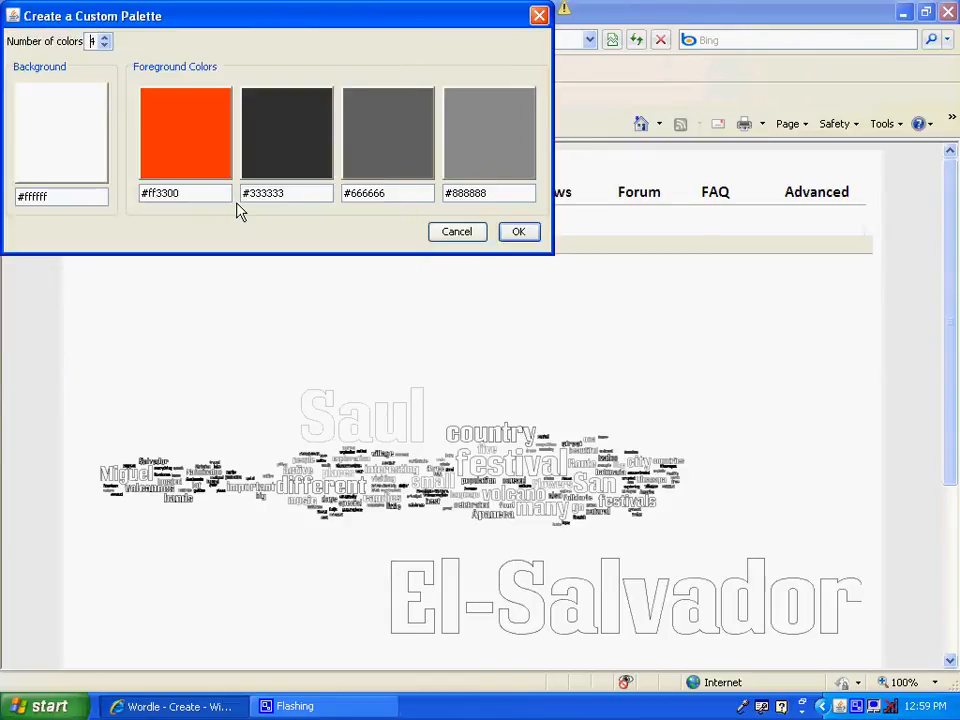
Set the custom palette's second, third and fourth foreground colors to yellow #ffff66, cyan #00ffff and green #66ff66
{"action": "left_click", "coordinate": [282, 183]}
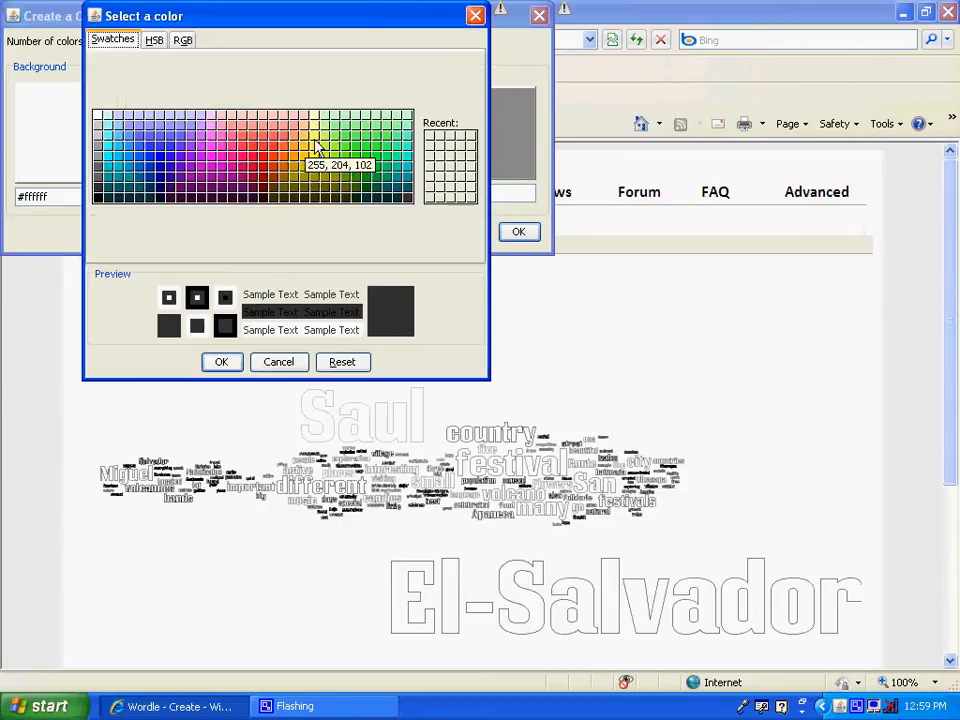
{"action": "left_click", "coordinate": [316, 146]}
{"action": "left_click", "coordinate": [225, 364]}
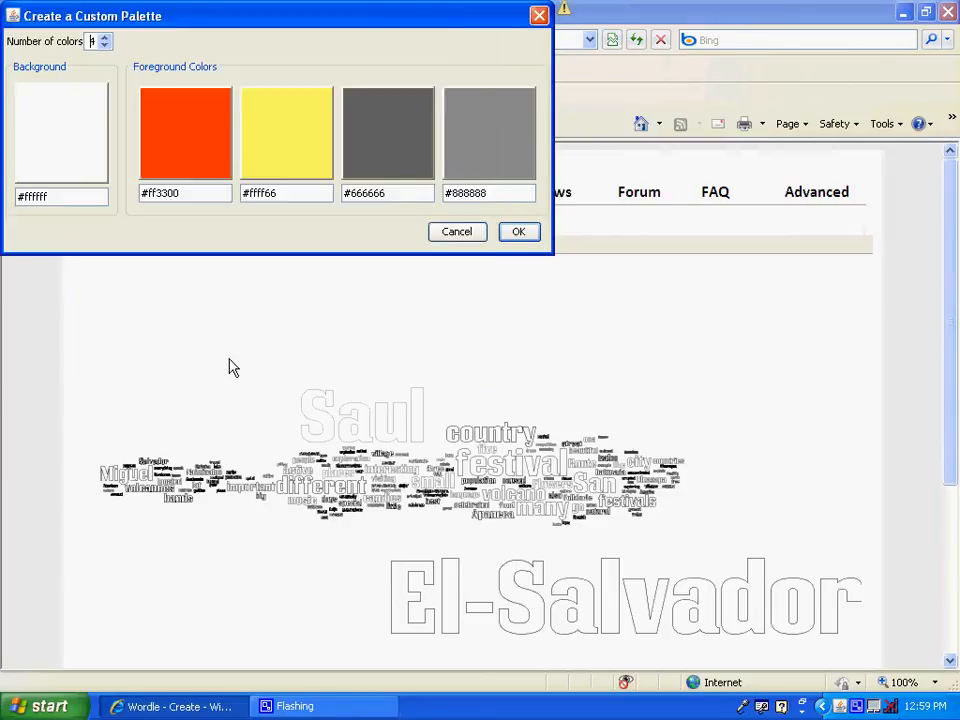
{"action": "left_click", "coordinate": [417, 134]}
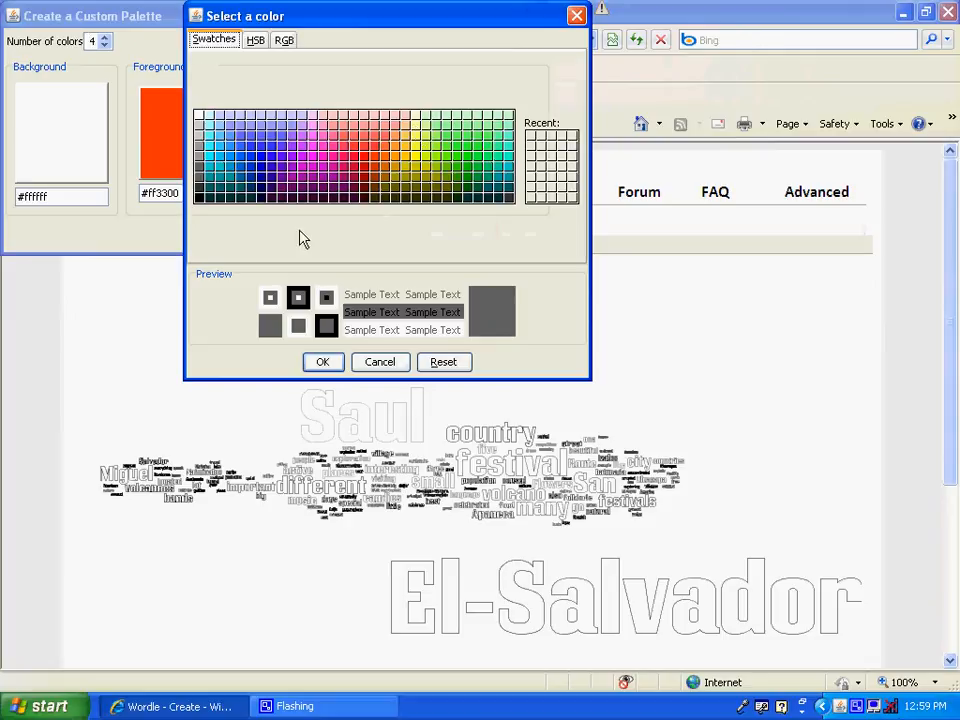
{"action": "left_click", "coordinate": [210, 159]}
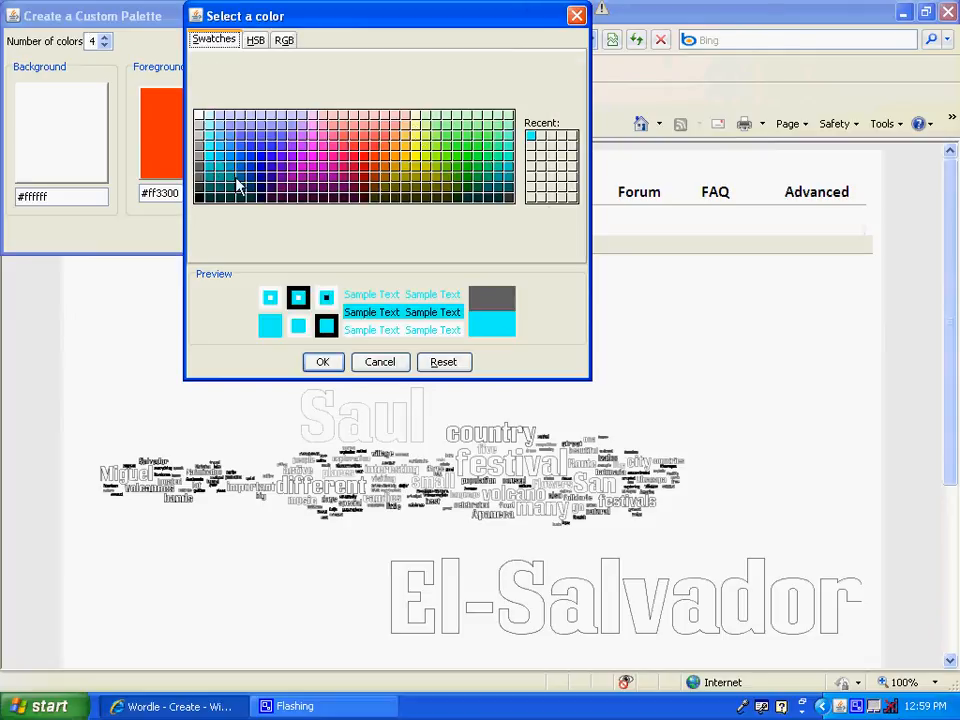
{"action": "left_click", "coordinate": [325, 365]}
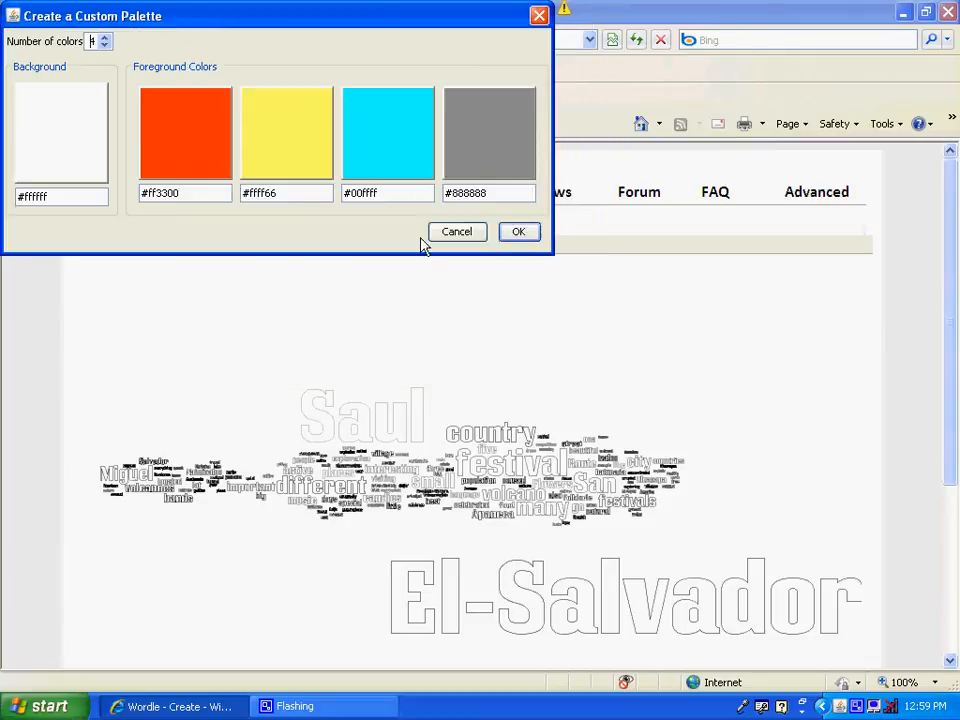
{"action": "left_click", "coordinate": [489, 156]}
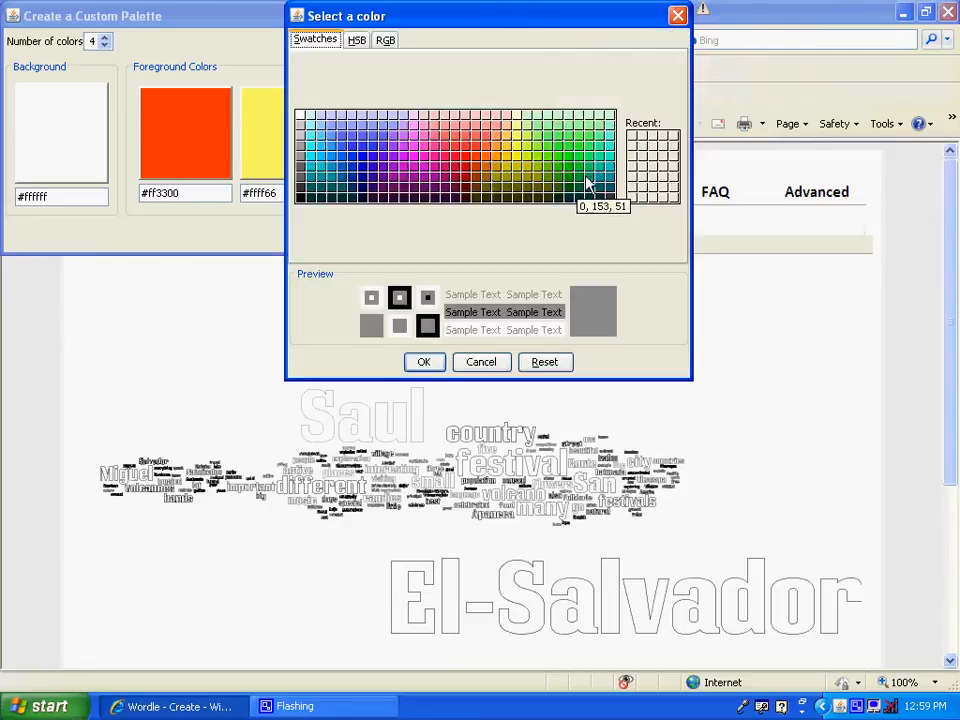
{"action": "left_click", "coordinate": [578, 148]}
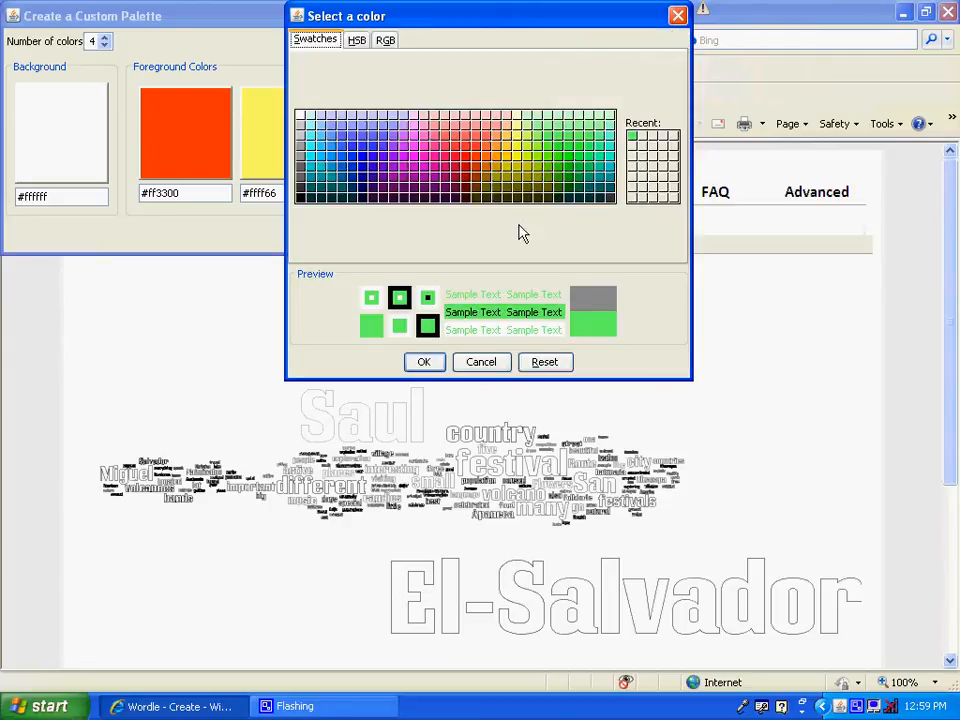
{"action": "left_click", "coordinate": [424, 361]}
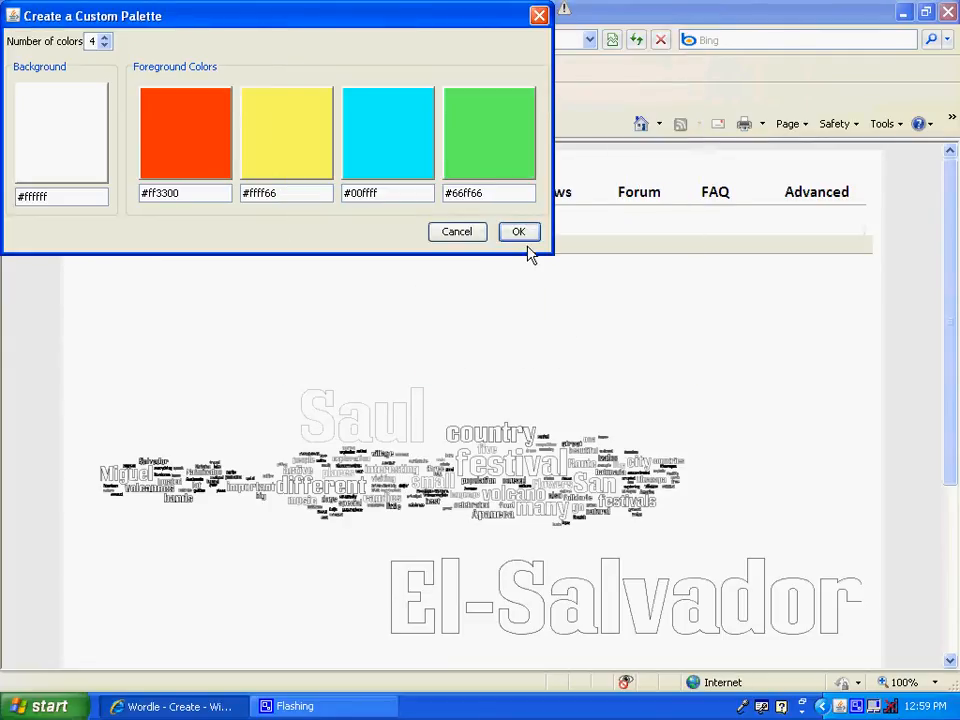
Set the custom palette's background to dark teal and apply the palette to the word cloud
{"action": "left_click", "coordinate": [55, 170]}
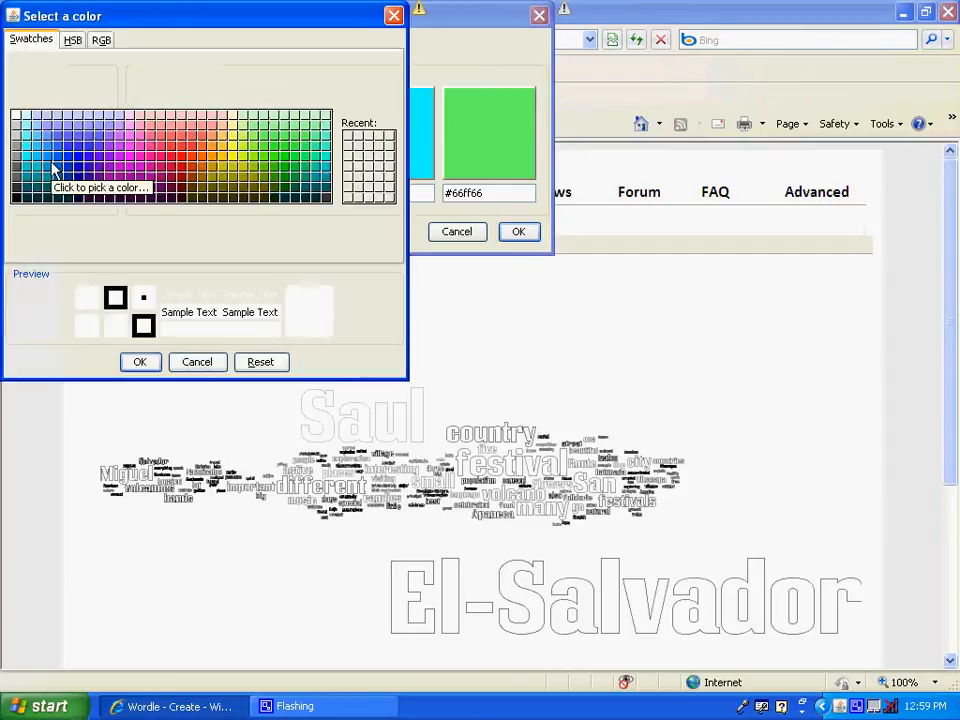
{"action": "left_click", "coordinate": [323, 193]}
{"action": "left_click", "coordinate": [140, 361]}
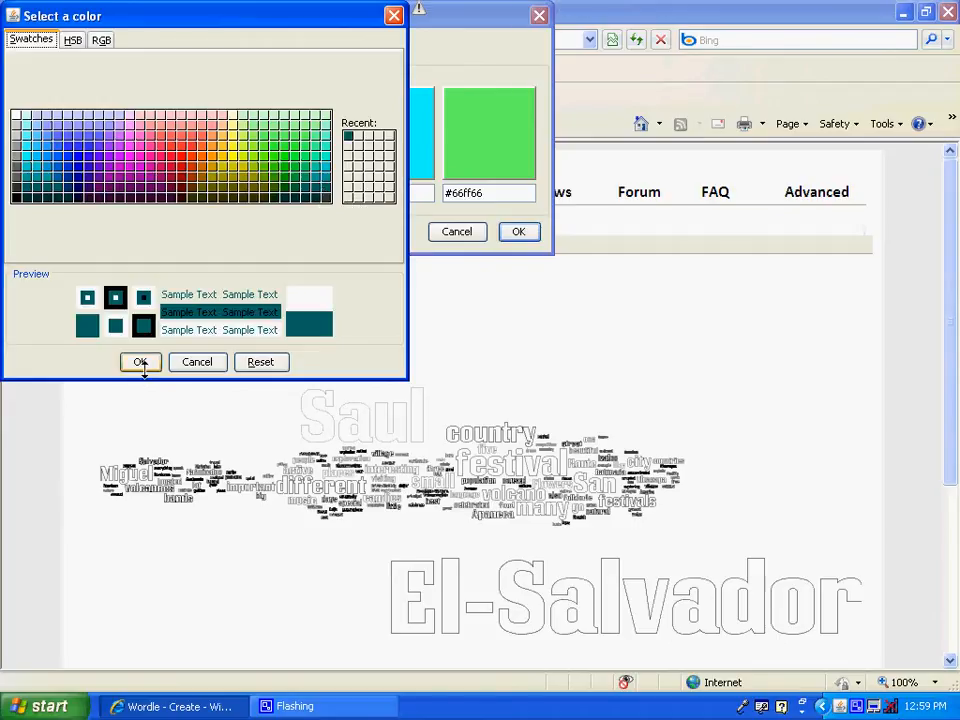
{"action": "left_click", "coordinate": [520, 232]}
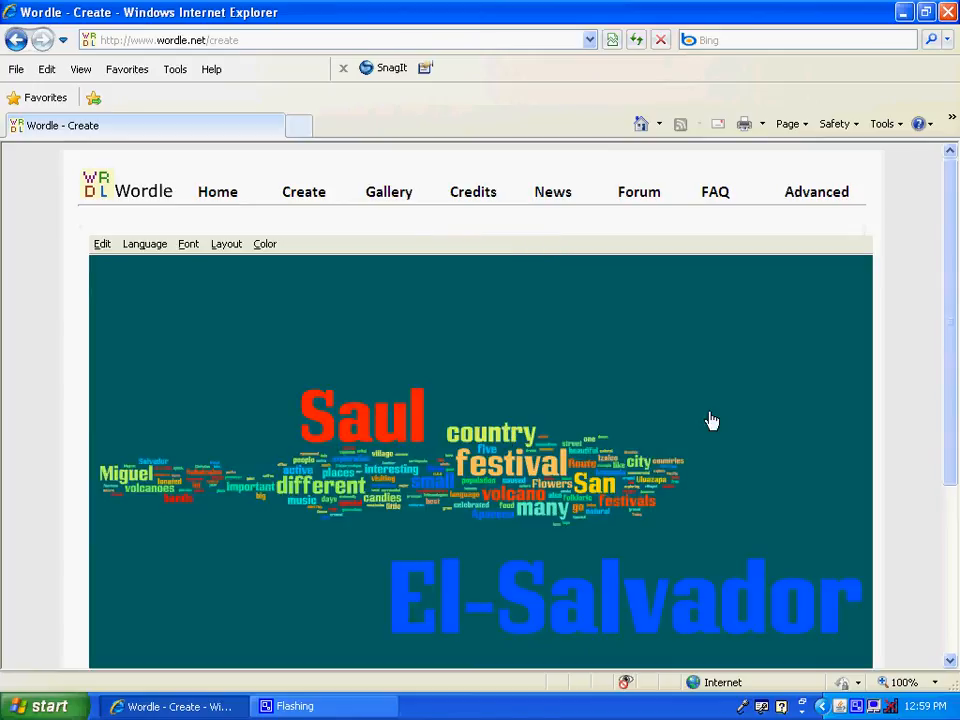
Recolor the word cloud with the Blue Chill palette
{"action": "left_click", "coordinate": [421, 424]}
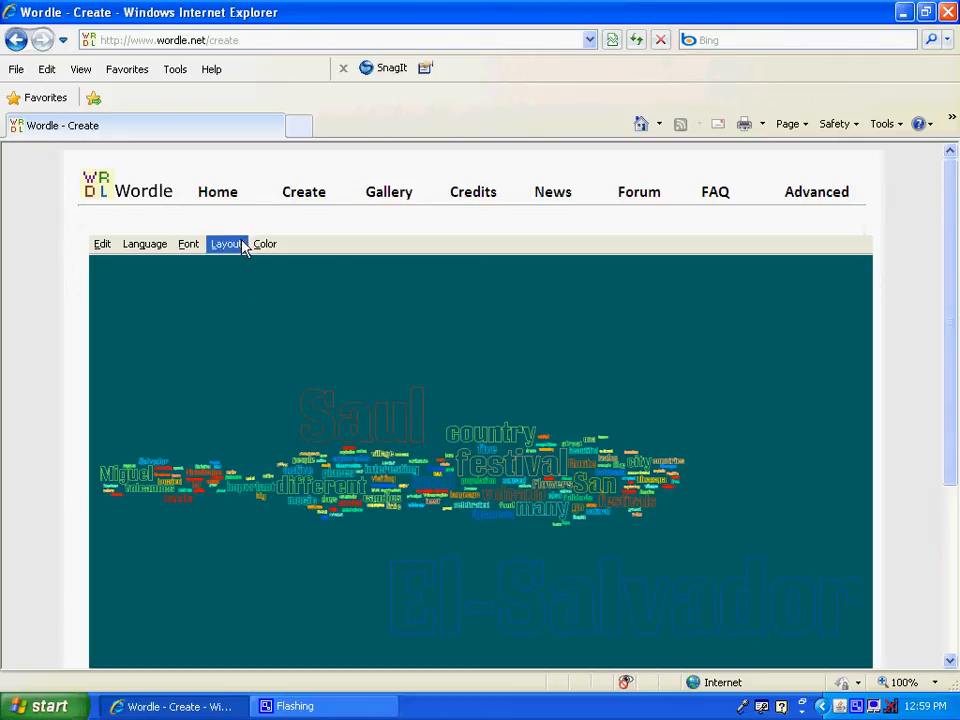
{"action": "left_click", "coordinate": [420, 402]}
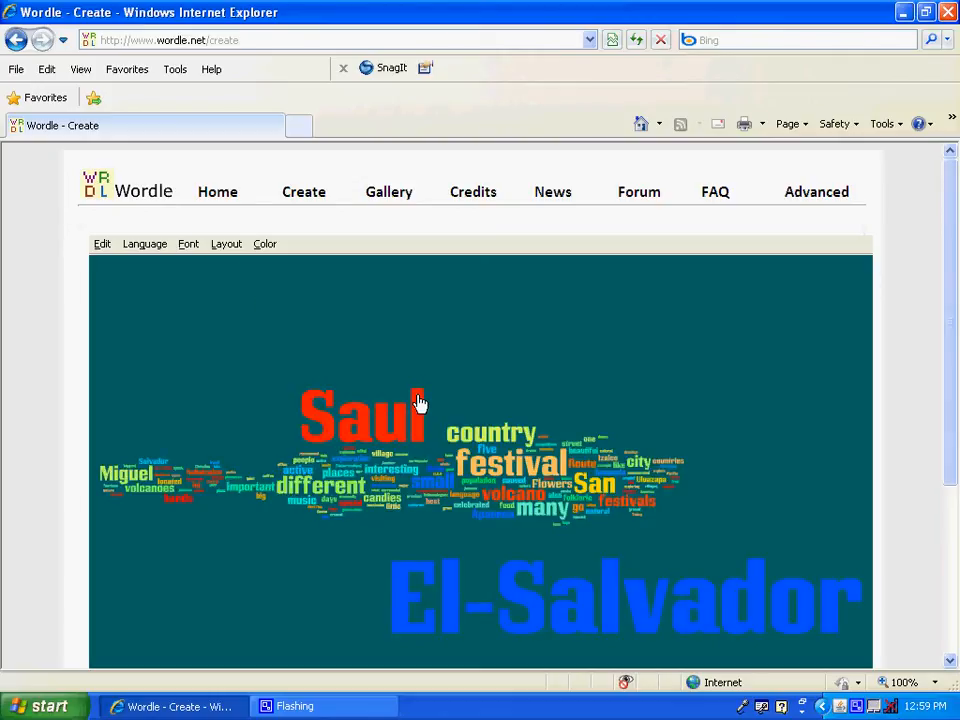
{"action": "left_click", "coordinate": [256, 246]}
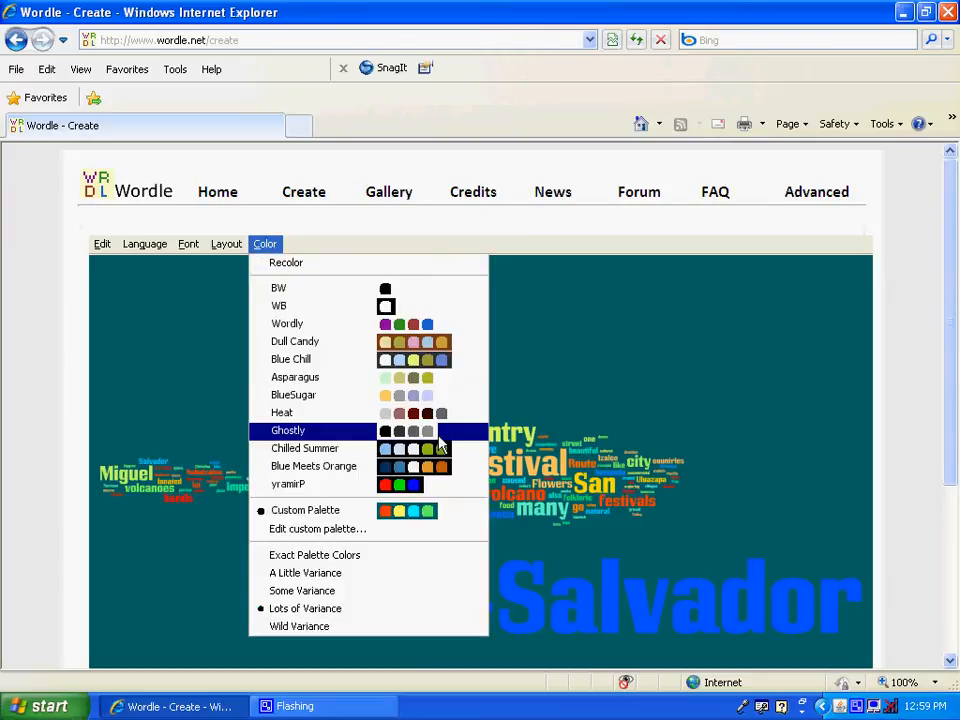
{"action": "left_click", "coordinate": [421, 362]}
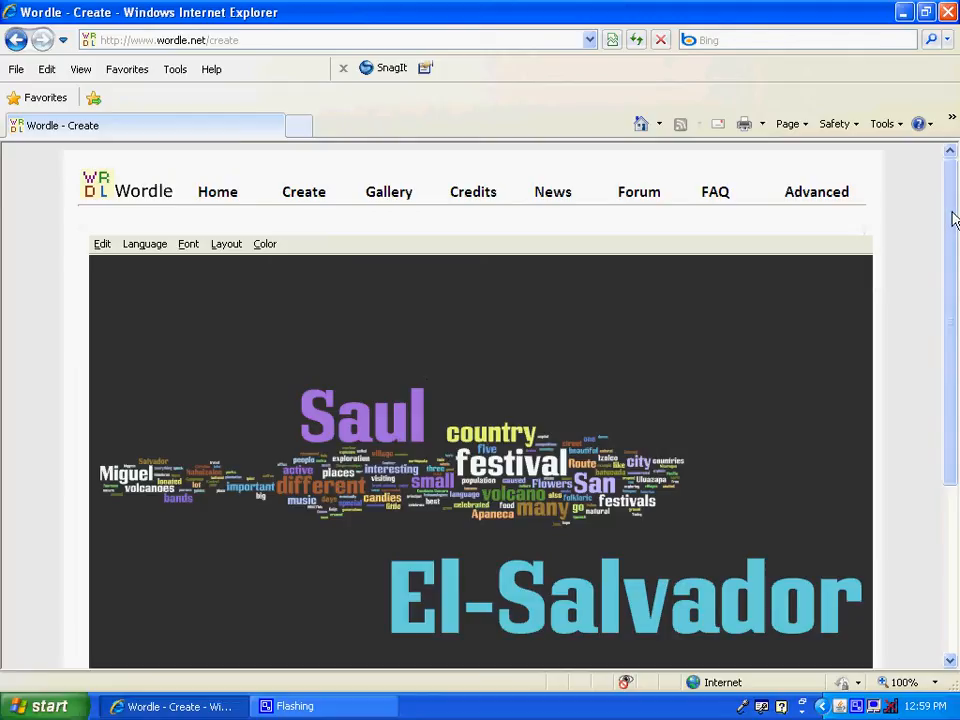
Open the word cloud in its own separate window and move that window toward the middle of the screen
{"action": "left_click_drag", "start_coordinate": [951, 220], "coordinate": [945, 273]}
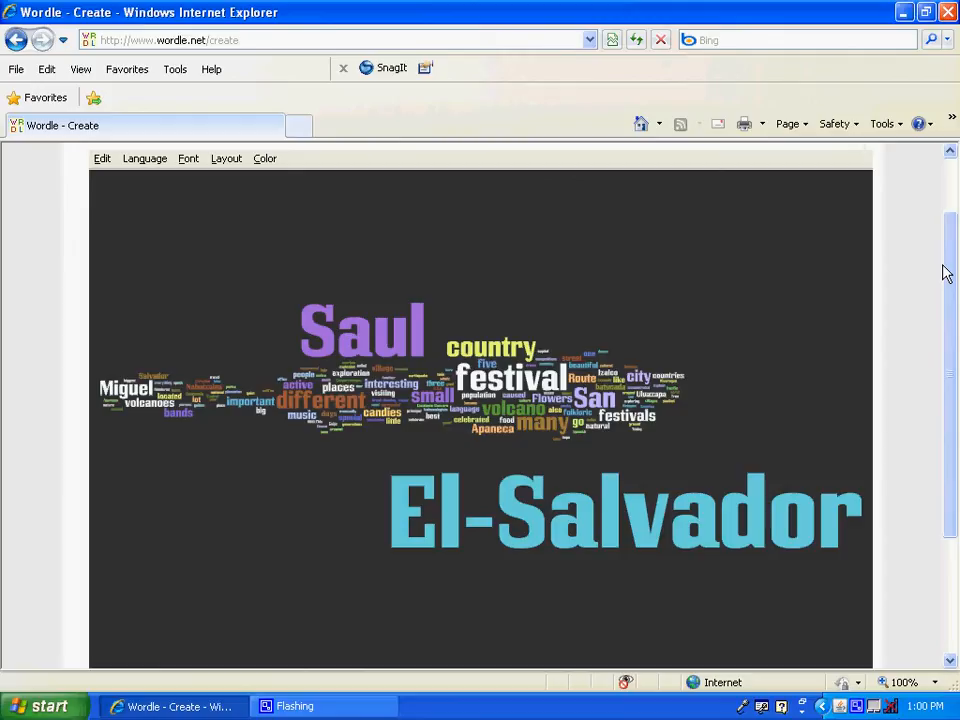
{"action": "left_click_drag", "start_coordinate": [946, 273], "coordinate": [949, 296]}
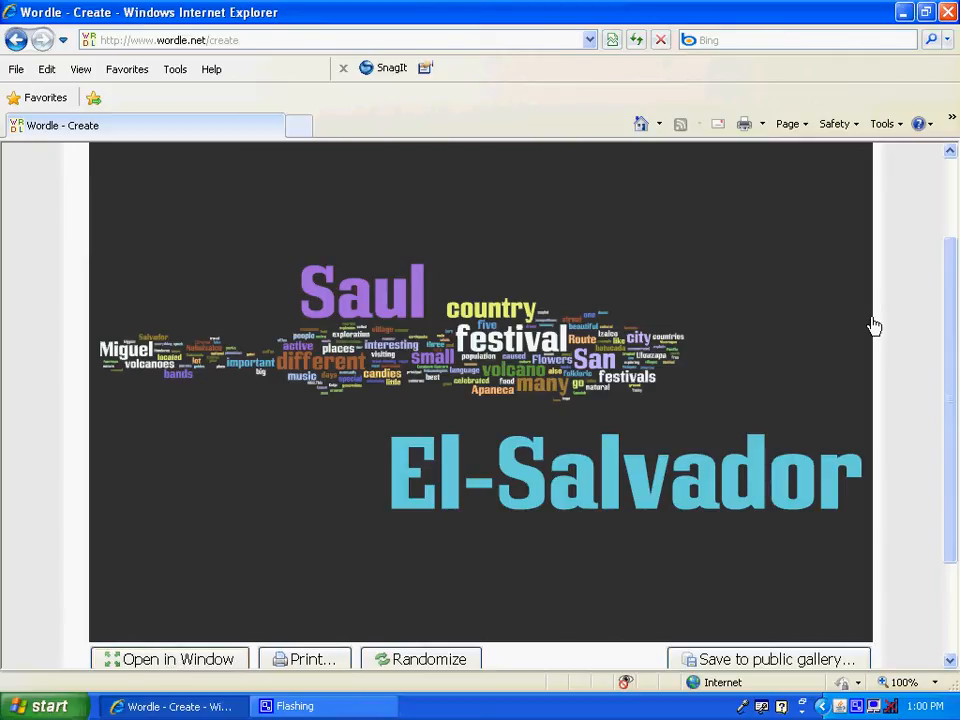
{"action": "left_click_drag", "start_coordinate": [949, 336], "coordinate": [942, 385]}
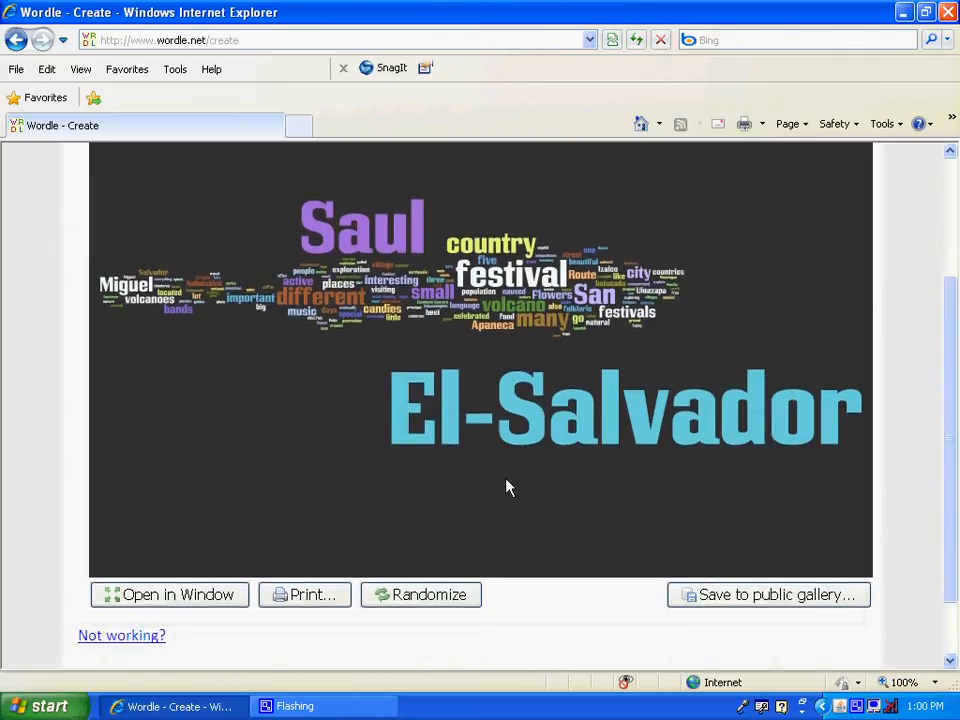
{"action": "left_click", "coordinate": [205, 596]}
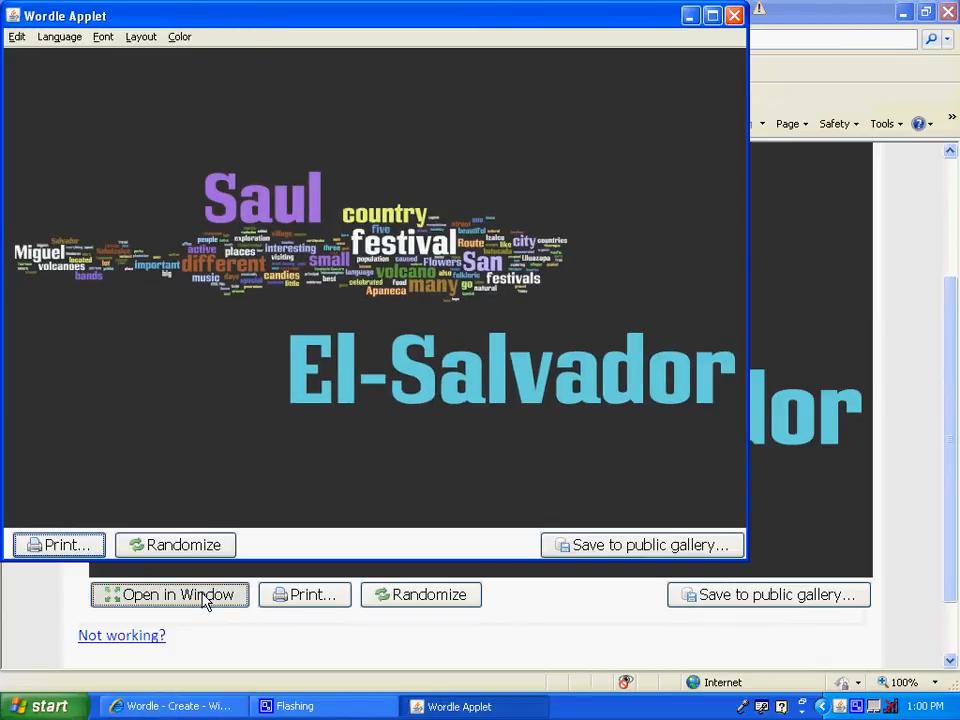
{"action": "left_click_drag", "start_coordinate": [281, 15], "coordinate": [361, 61]}
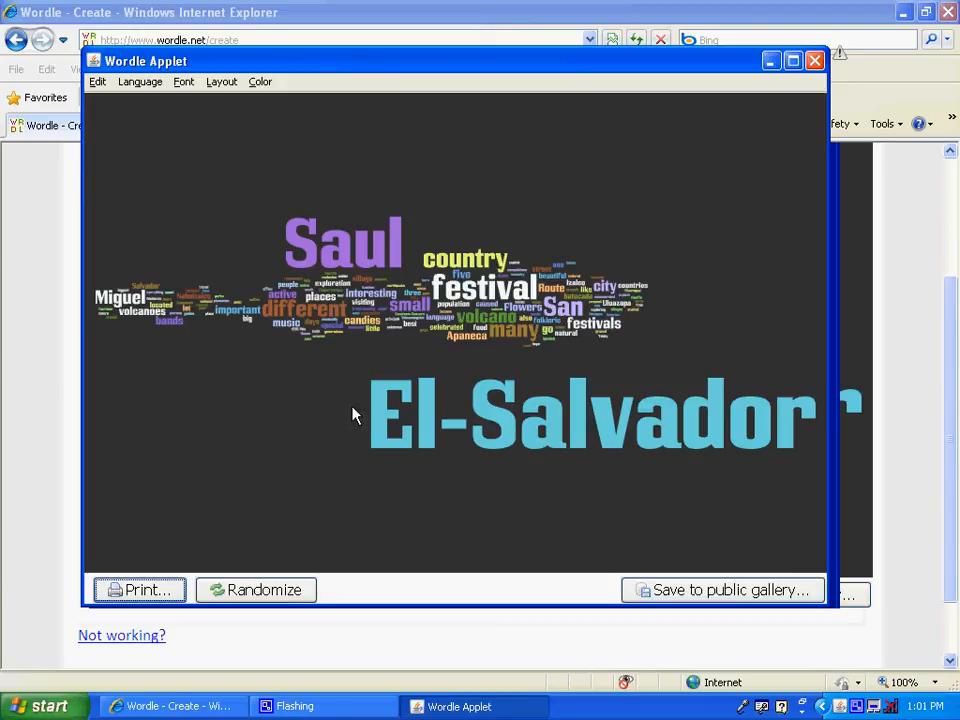
Start Microsoft Office PowerPoint 2003 and delete the title and subtitle placeholders from the first slide
{"action": "left_click", "coordinate": [25, 710]}
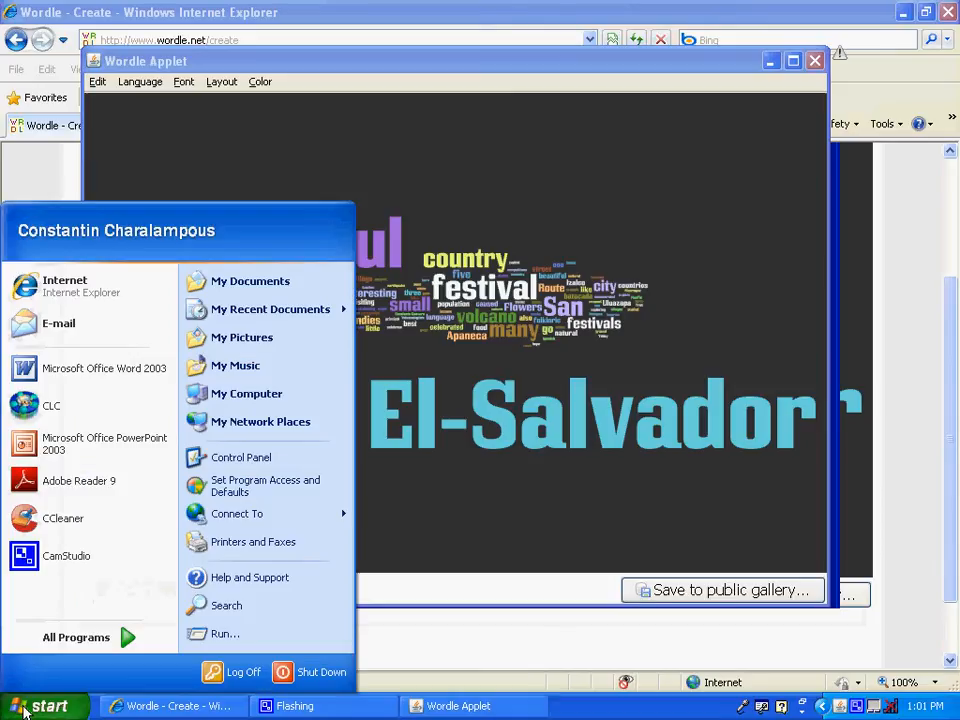
{"action": "left_click", "coordinate": [113, 448]}
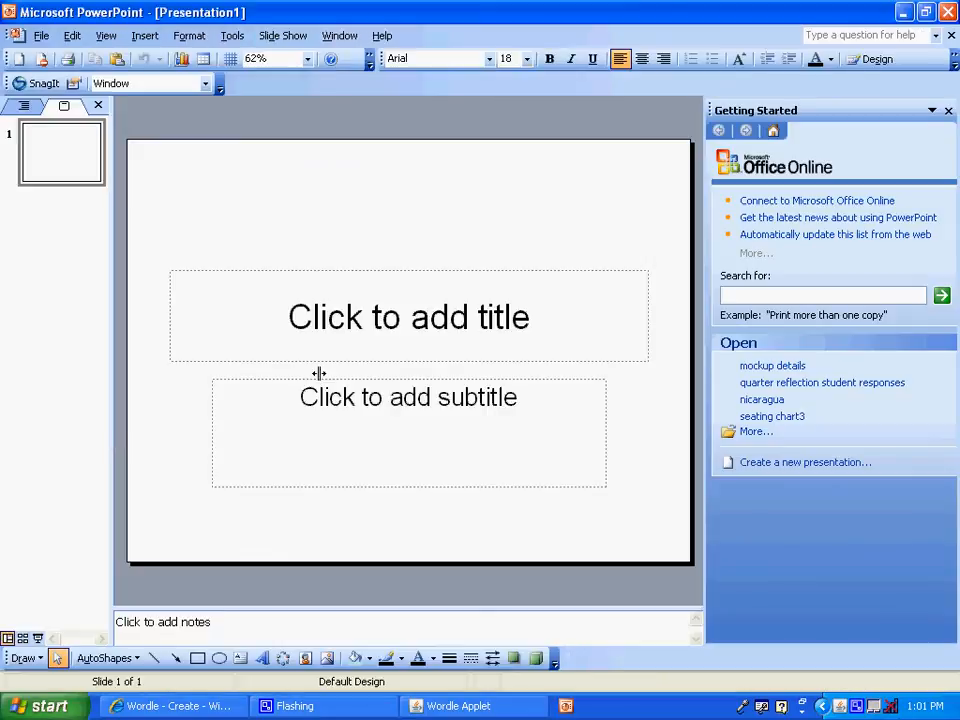
{"action": "left_click", "coordinate": [414, 326]}
{"action": "left_click", "coordinate": [380, 406]}
{"action": "key", "text": "Delete"}
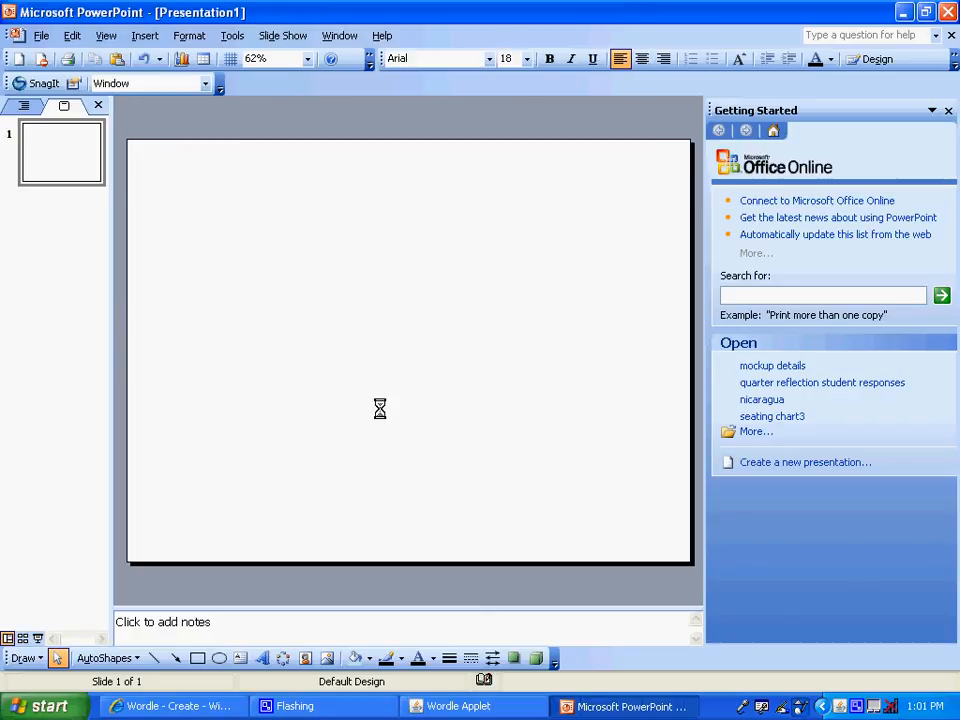
Paste the copied screenshot of the word cloud onto the blank slide, then enlarge and reposition it to cover the slide
{"action": "left_click", "coordinate": [68, 40]}
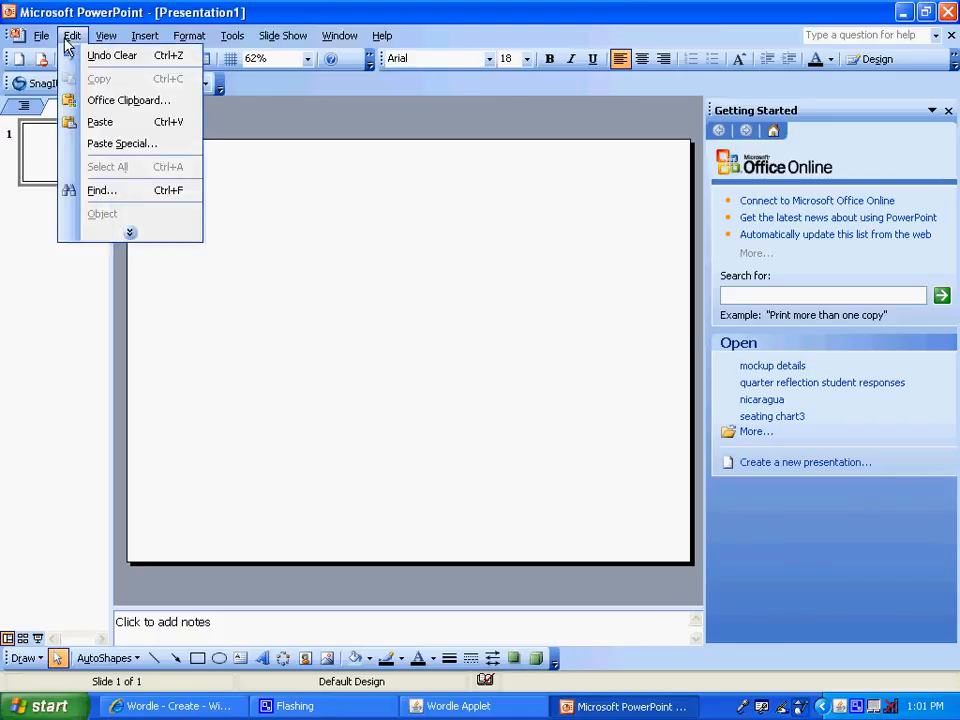
{"action": "left_click", "coordinate": [101, 123]}
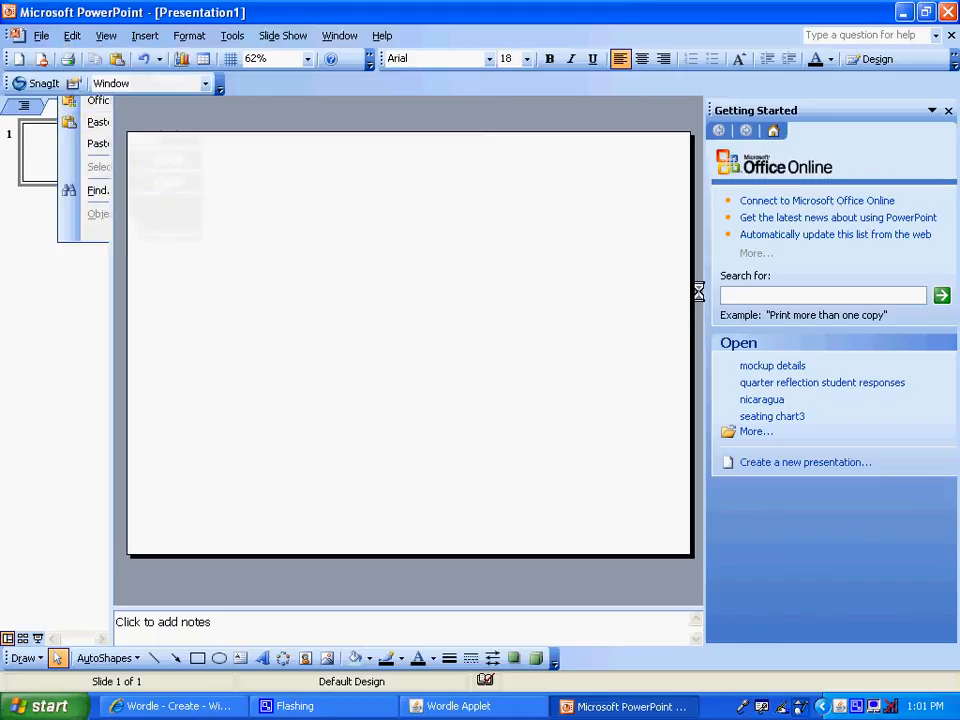
{"action": "left_click_drag", "start_coordinate": [550, 237], "coordinate": [558, 262]}
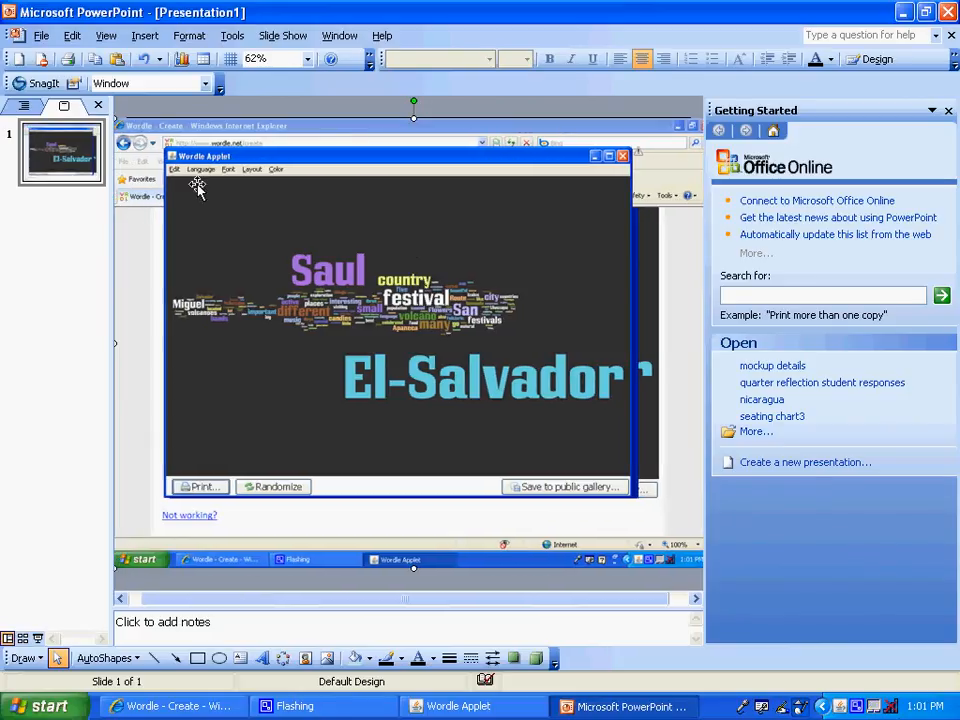
{"action": "left_click", "coordinate": [120, 598]}
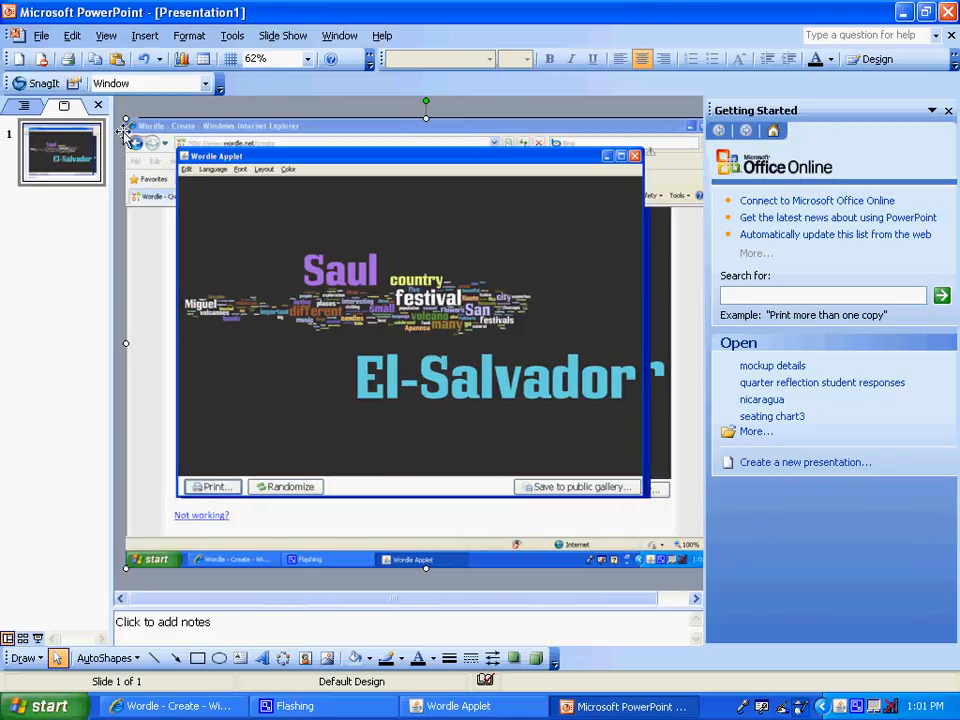
{"action": "left_click_drag", "start_coordinate": [125, 116], "coordinate": [54, 61]}
{"action": "left_click_drag", "start_coordinate": [410, 285], "coordinate": [451, 288]}
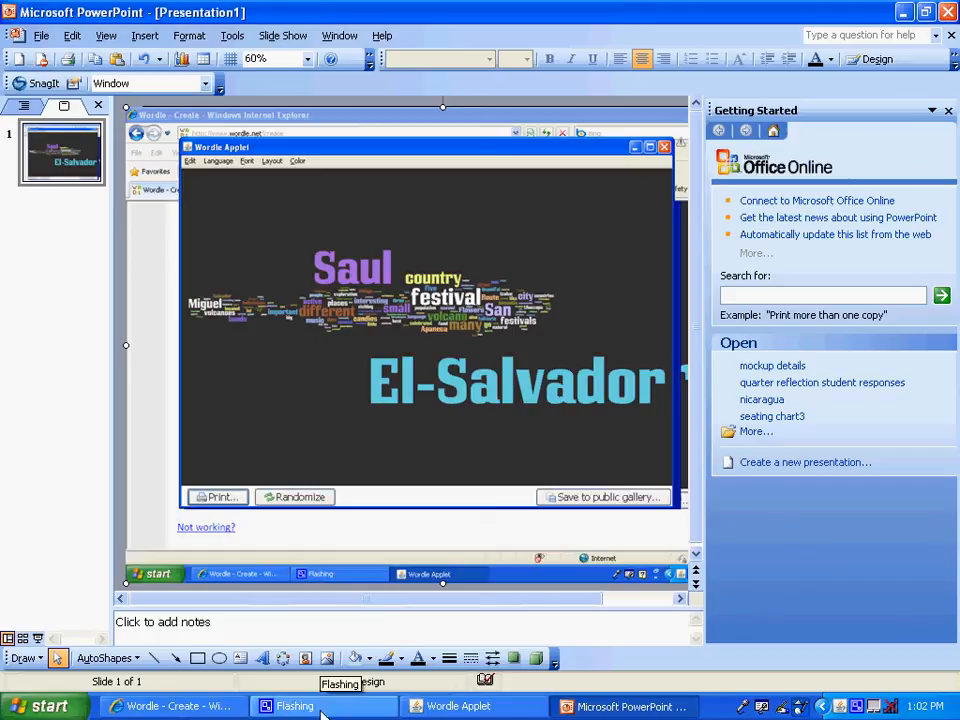
Close the separate Wordle Applet window and return to the Wordle page in Internet Explorer
{"action": "left_click", "coordinate": [440, 706]}
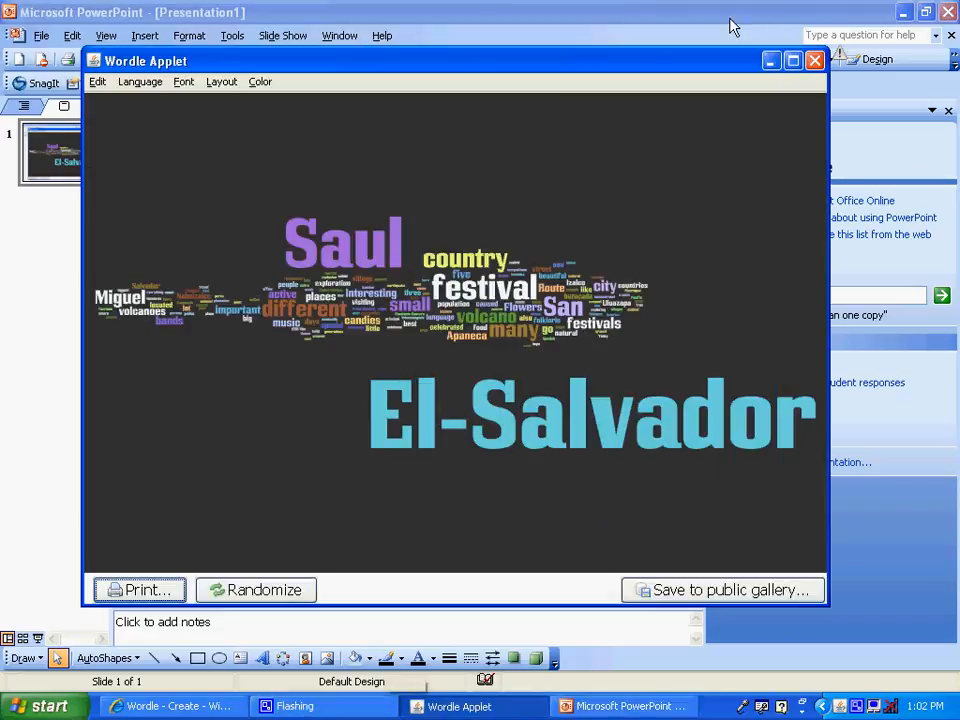
{"action": "left_click", "coordinate": [815, 60]}
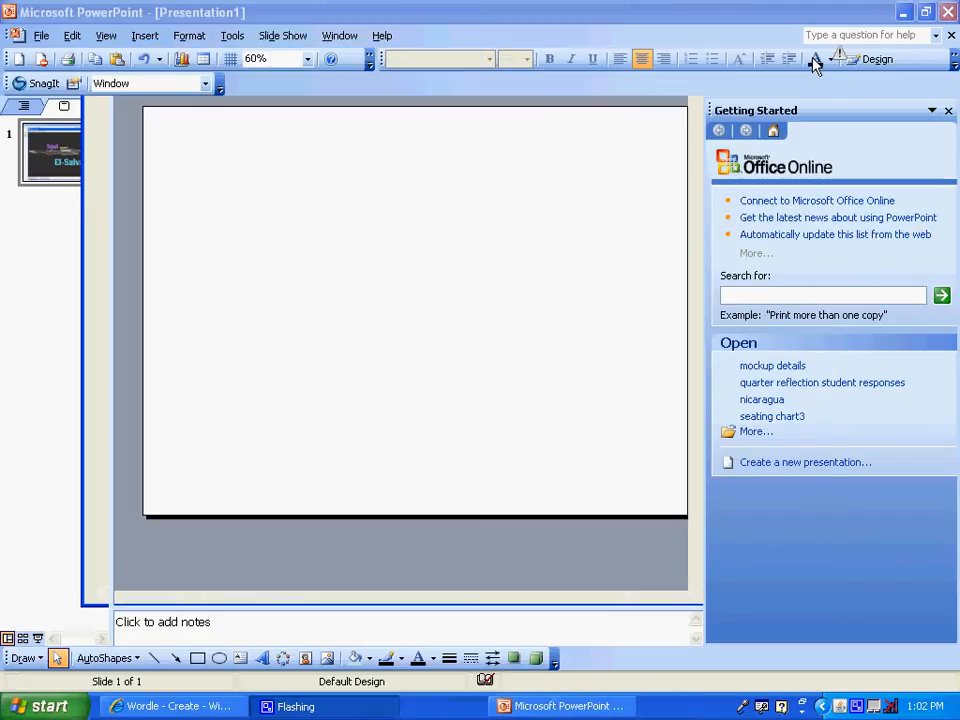
{"action": "left_click", "coordinate": [148, 706]}
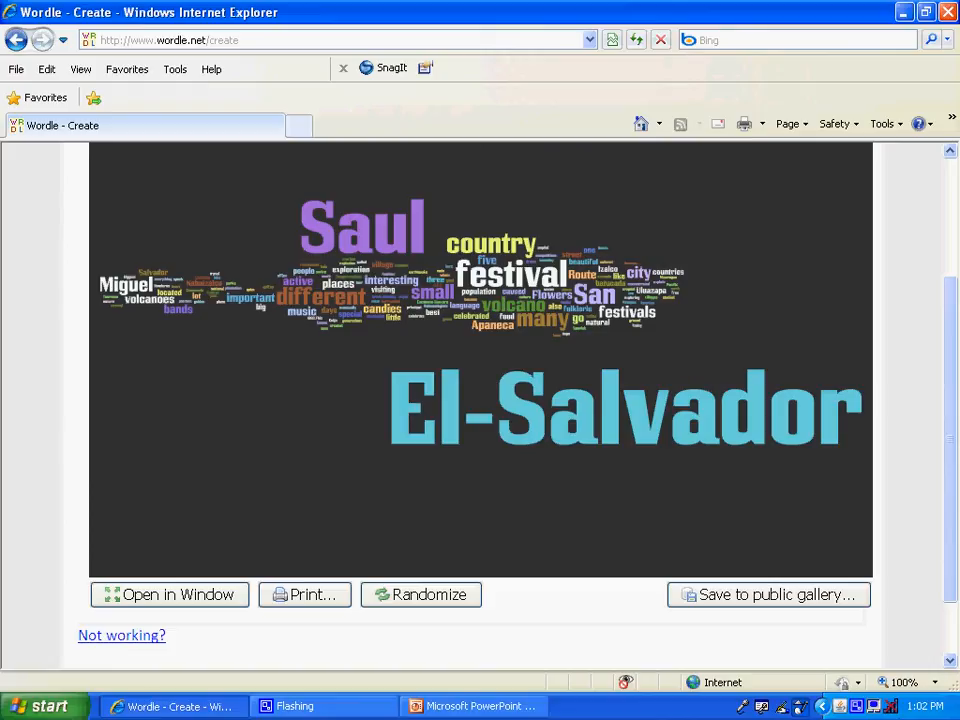
{"action": "right_click", "coordinate": [866, 703]}
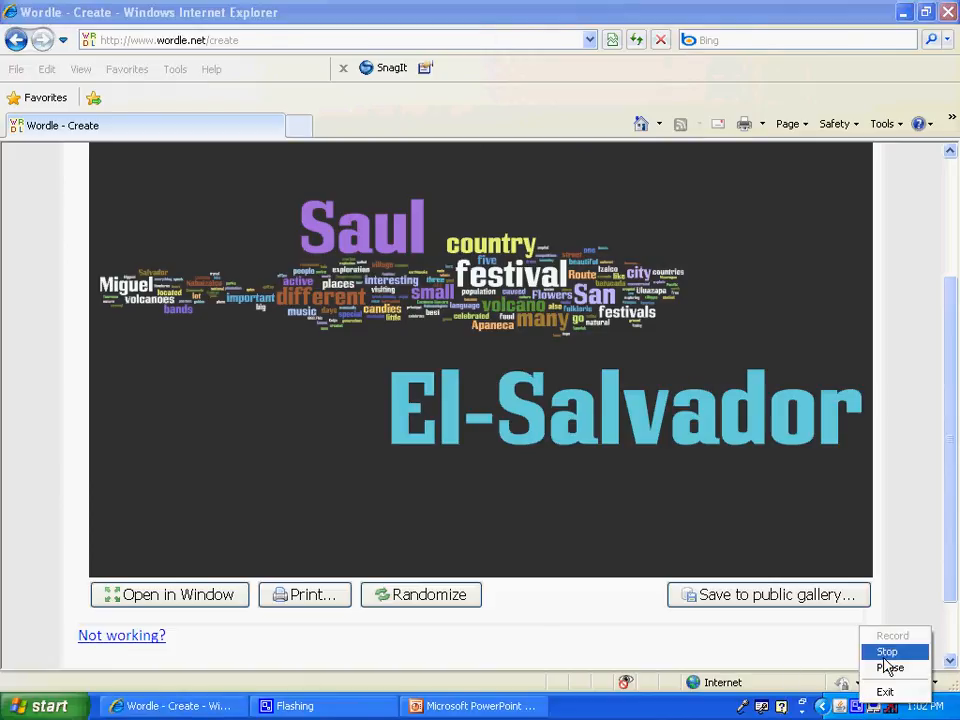